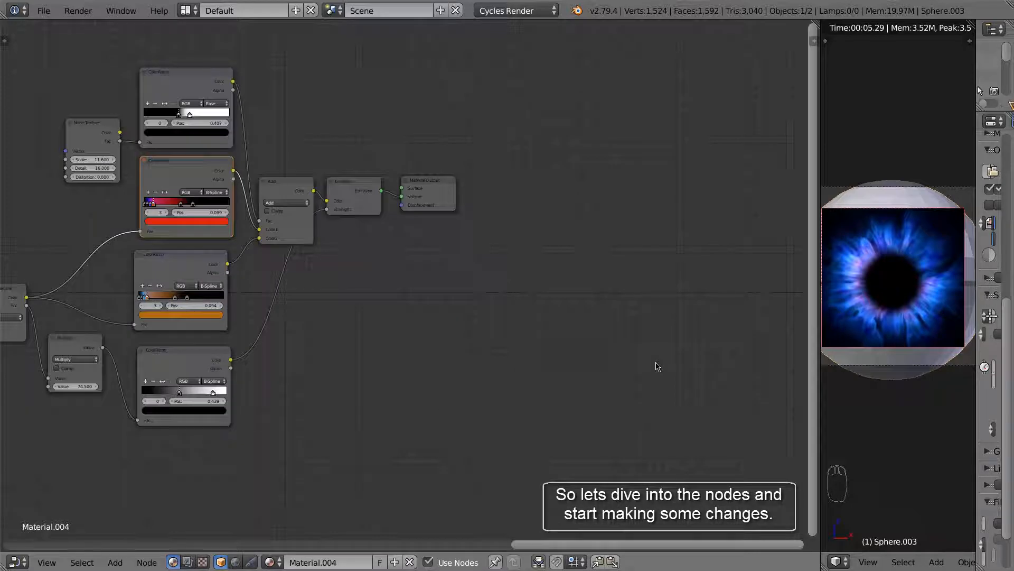
- Restrict the rendered preview to the left half of the iris with a render border
middle_drag(390, 346, 697, 325)
scroll(875, 306, down, 3)
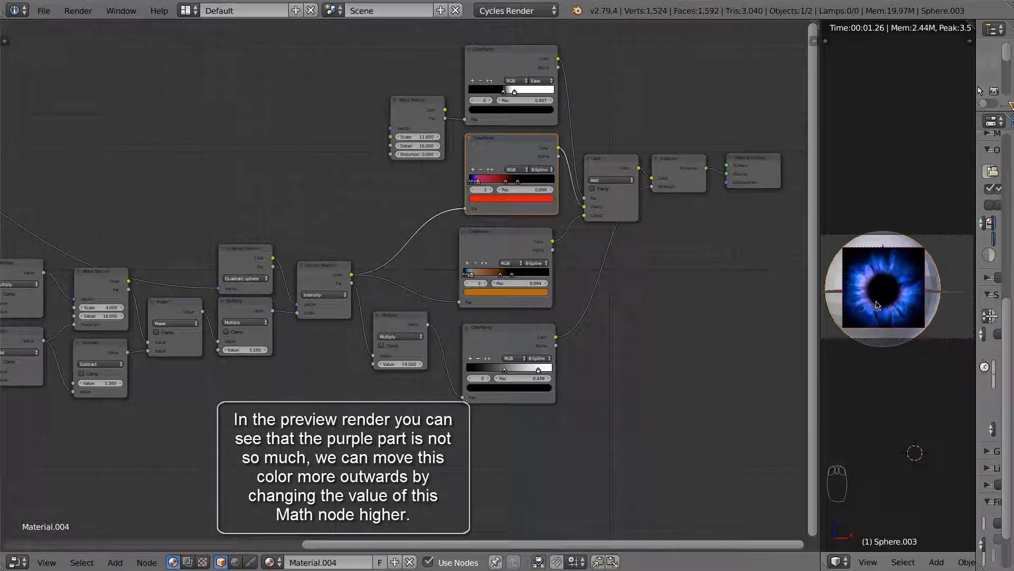
key(shift+b)
drag(844, 254, 886, 327)
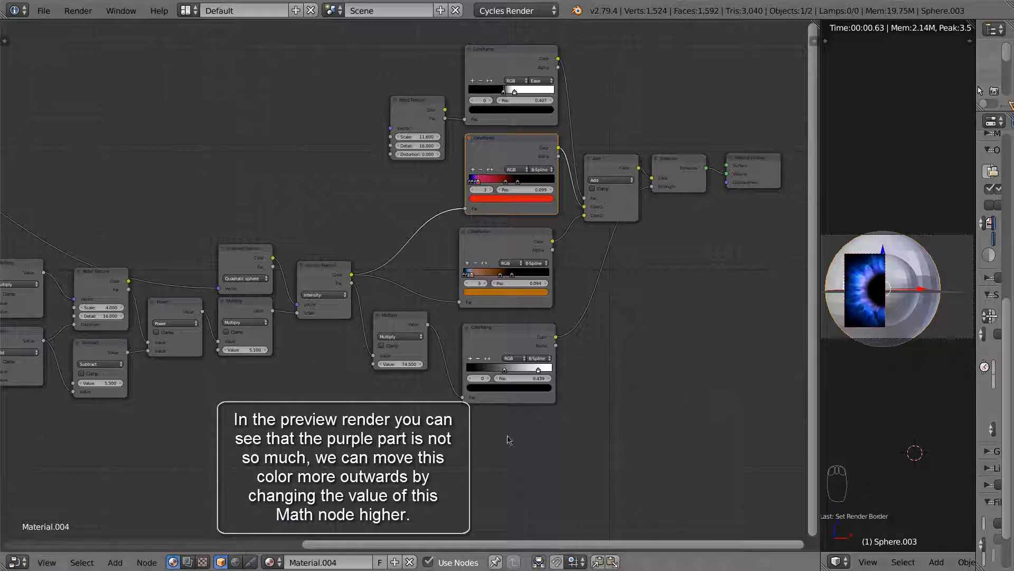
- Set the value of the Multiply node feeding the Voronoi Texture's scale to 8.3
middle_drag(344, 429, 579, 427)
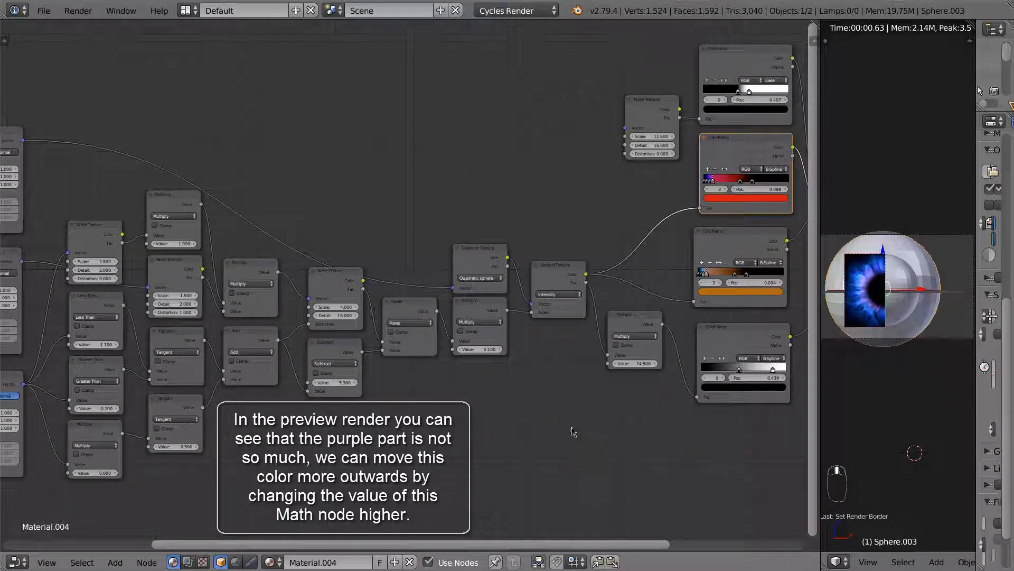
click(489, 349)
text(8)
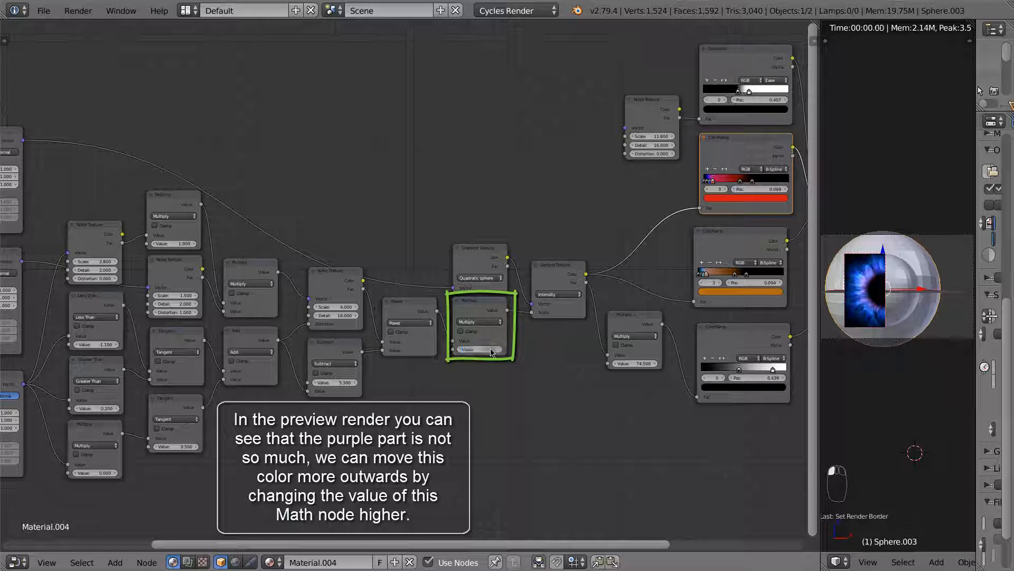
key(Return)
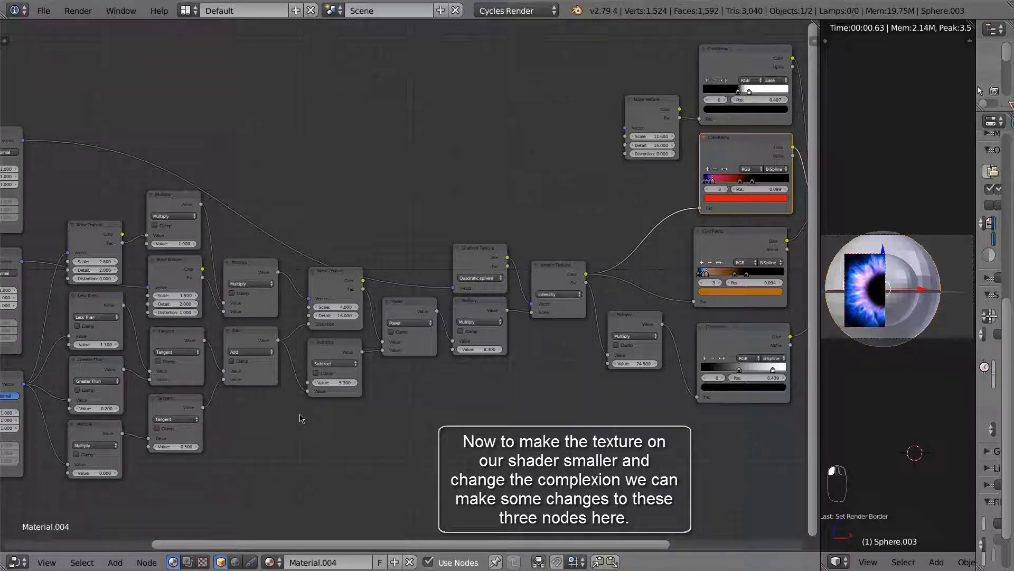
- Set the distortion of the Noise Texture with scale 2.8 to 1 and the value of the Multiply node it feeds to 6
middle_drag(299, 425, 445, 441)
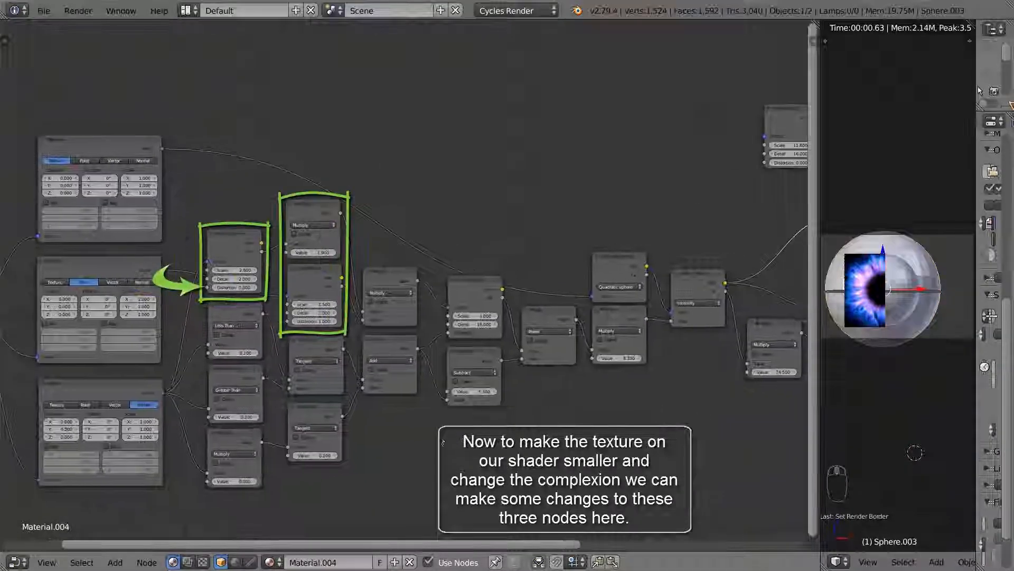
click(244, 286)
text(1)
key(Return)
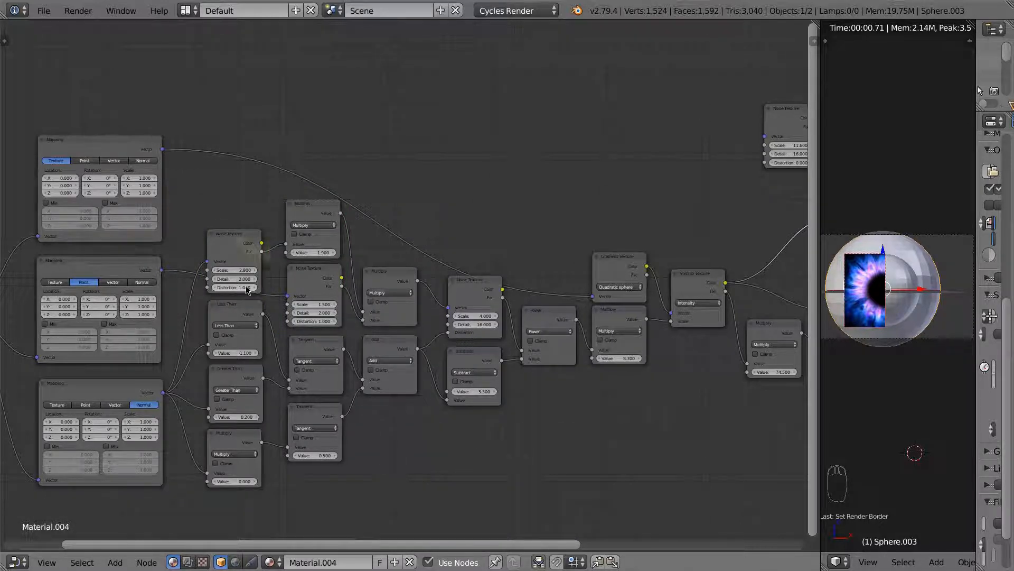
click(323, 253)
text(1)
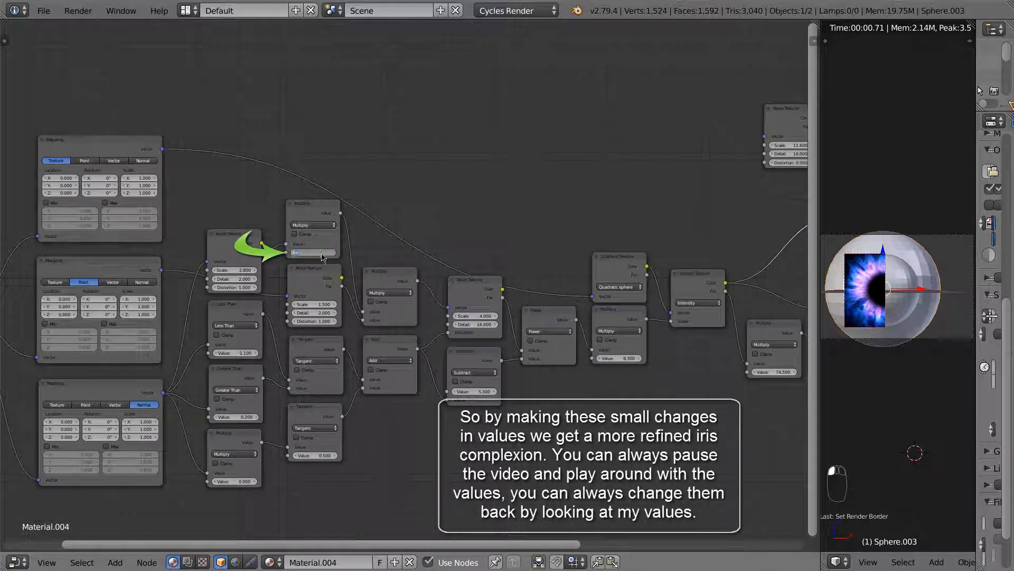
key(Return)
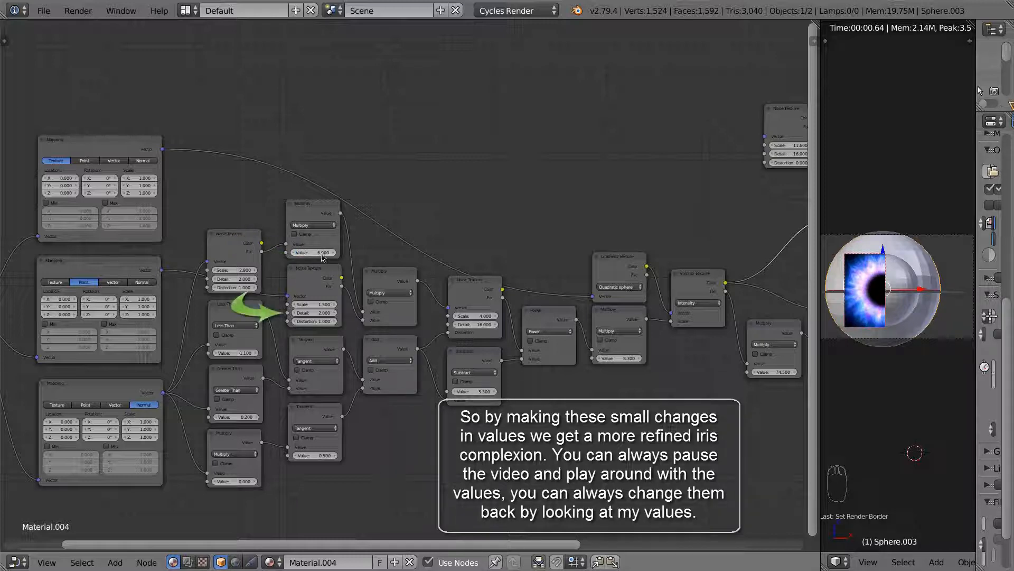
- Set the Noise Texture with scale 1.5 to a detail of 16 and a distortion of 0.3
click(323, 312)
text(16)
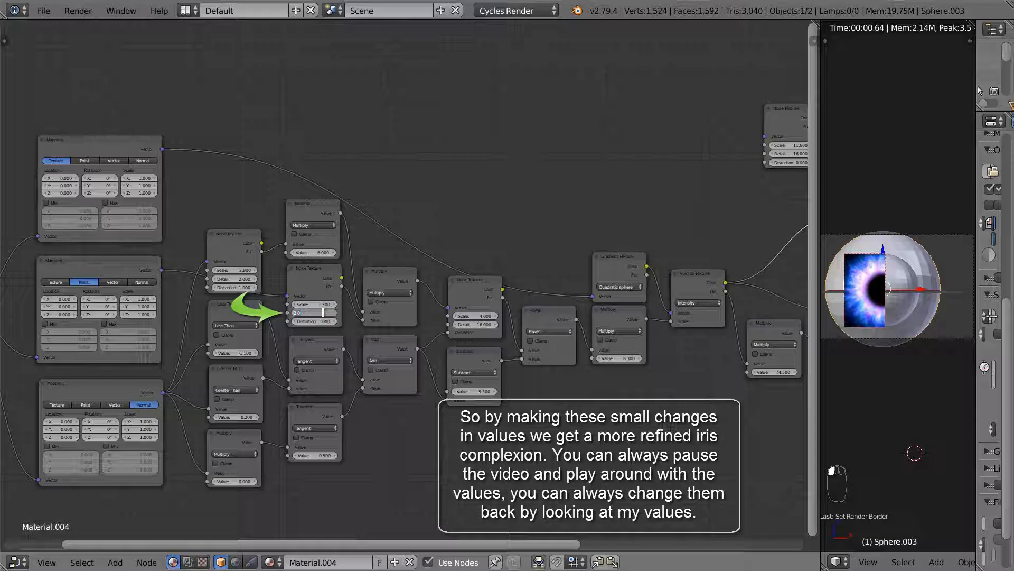
key(Return)
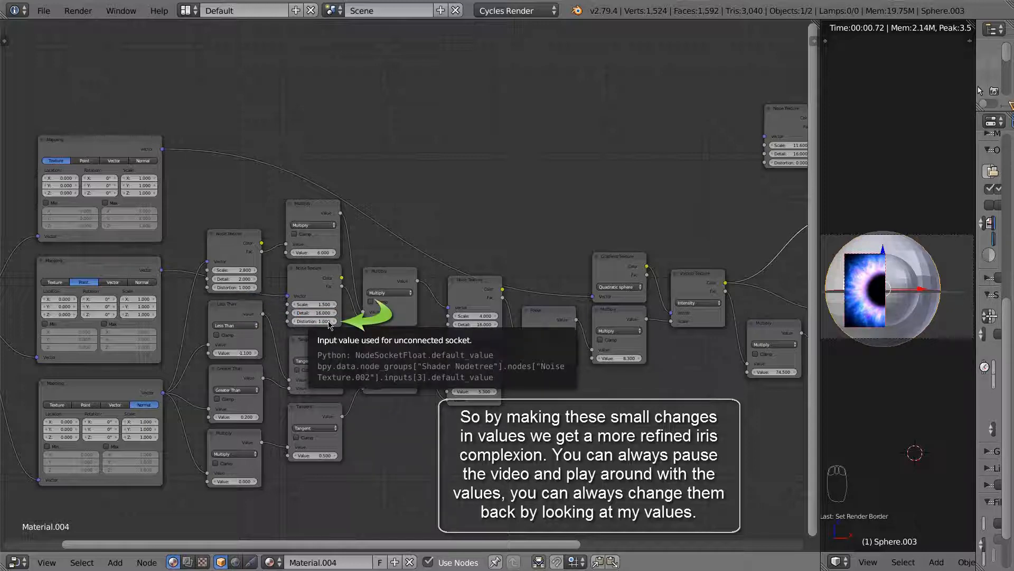
click(317, 322)
text(0.3)
key(Return)
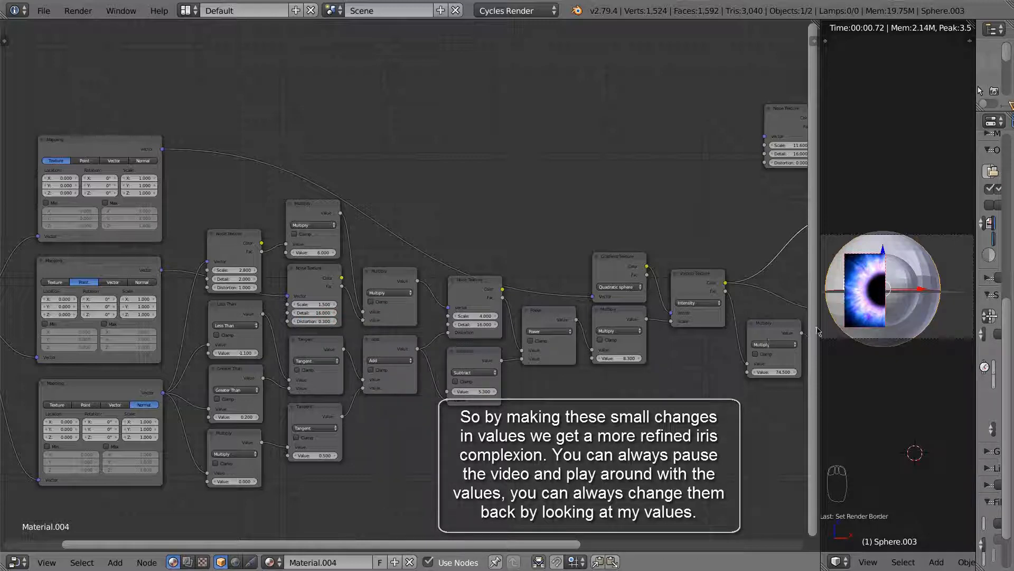
- Widen the 3D viewport and limit the preview render to a shorter region across the iris's left side, shown enlarged
drag(818, 332, 707, 323)
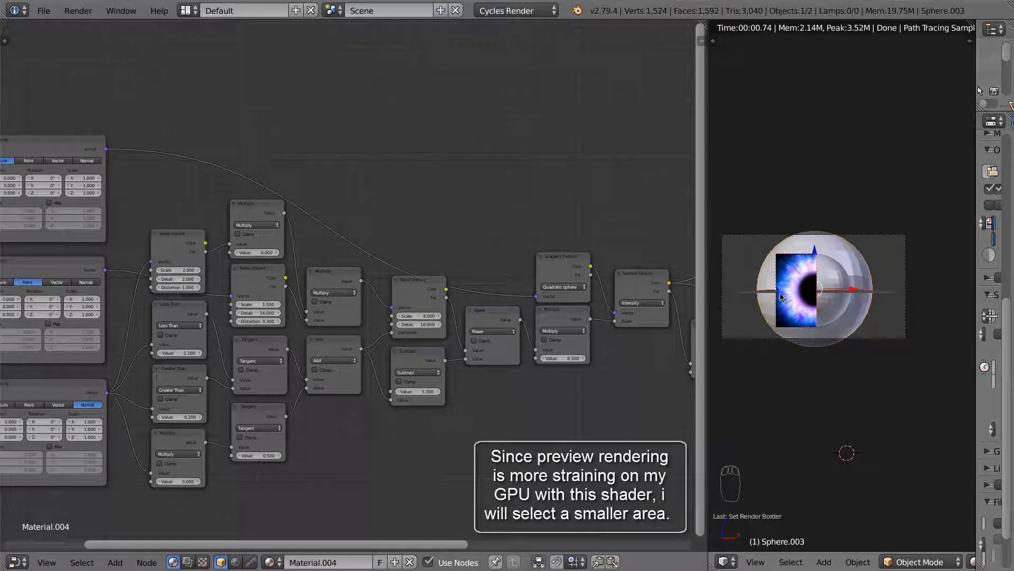
key(shift+b)
drag(758, 273, 806, 302)
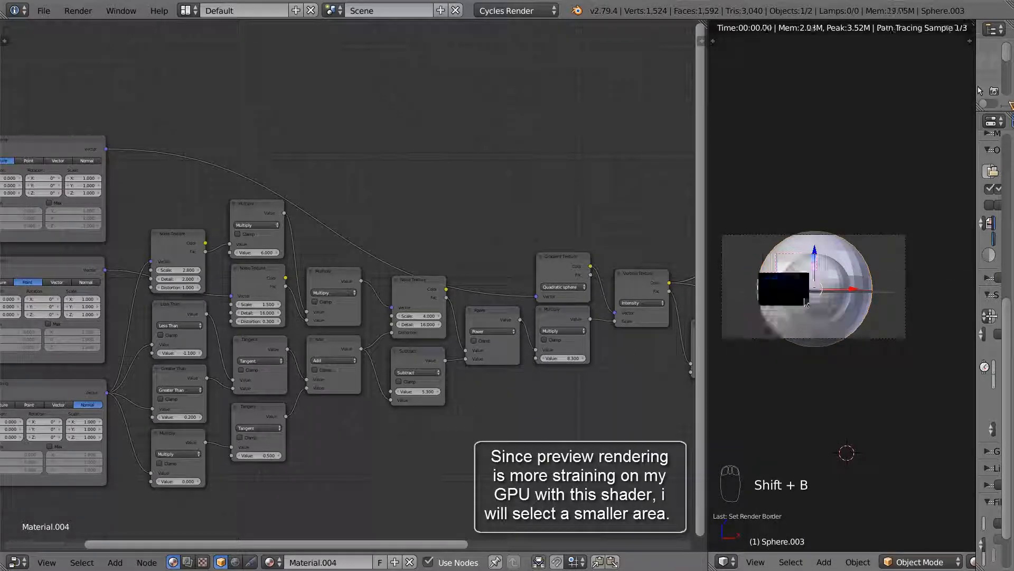
scroll(791, 293, up, 3)
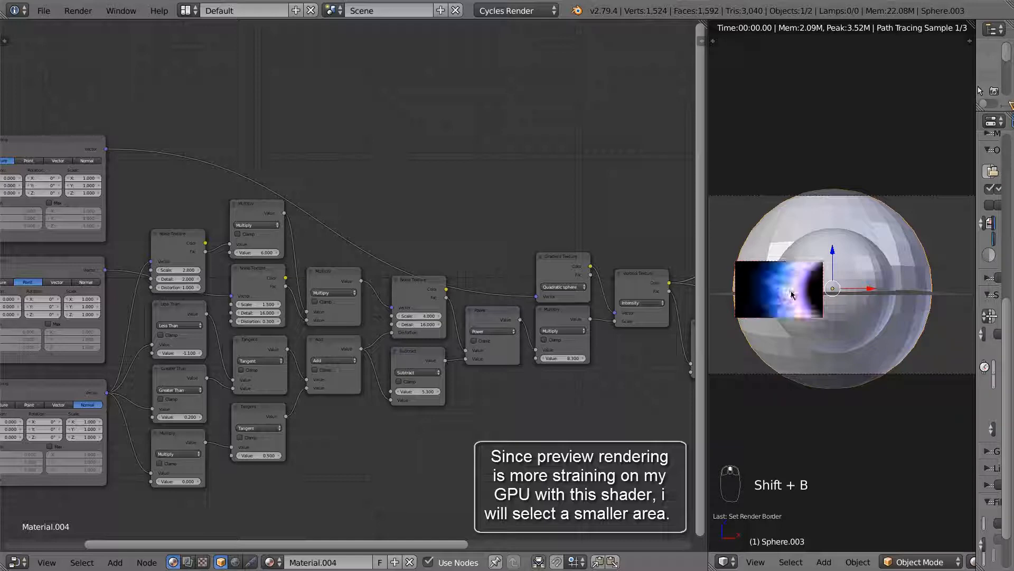
scroll(792, 293, up, 4)
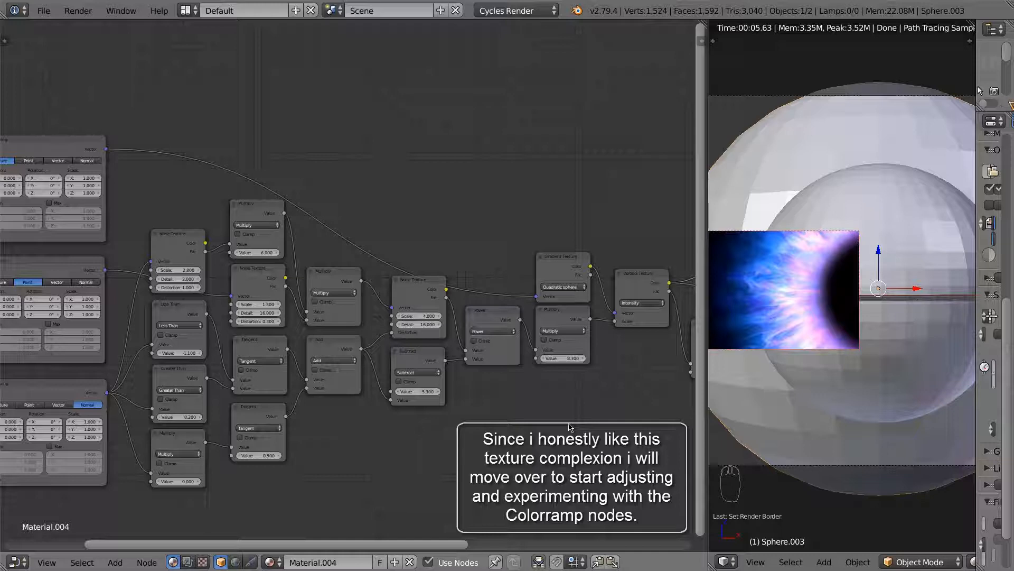
- Recolour stop 3 of the ColorRamp feeding the Add node's Color2 to yellow, RGB 0.430, 0.342, 0.033
middle_drag(652, 398, 317, 407)
middle_drag(632, 310, 604, 385)
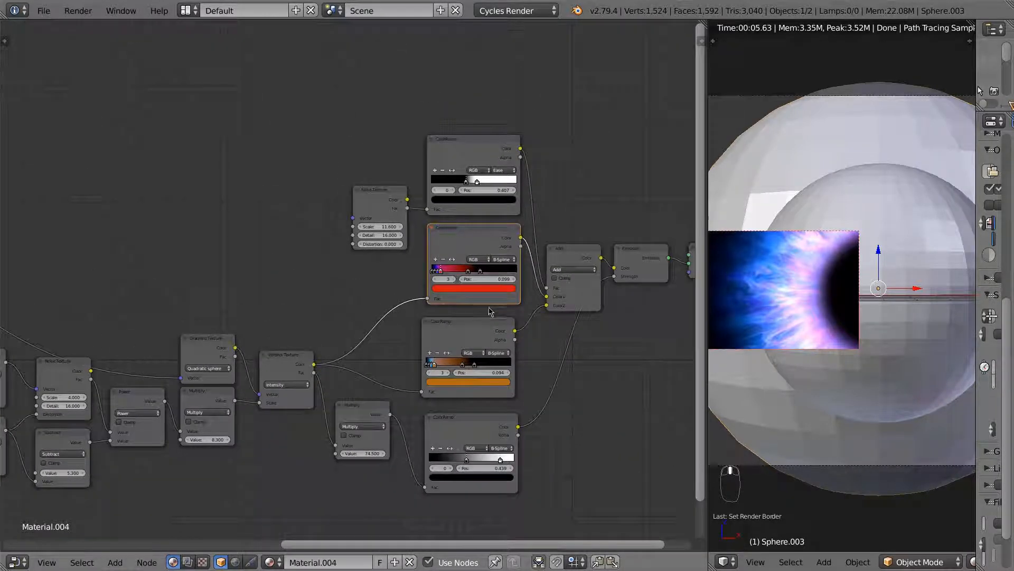
scroll(487, 310, up, 2)
middle_drag(481, 311, 484, 325)
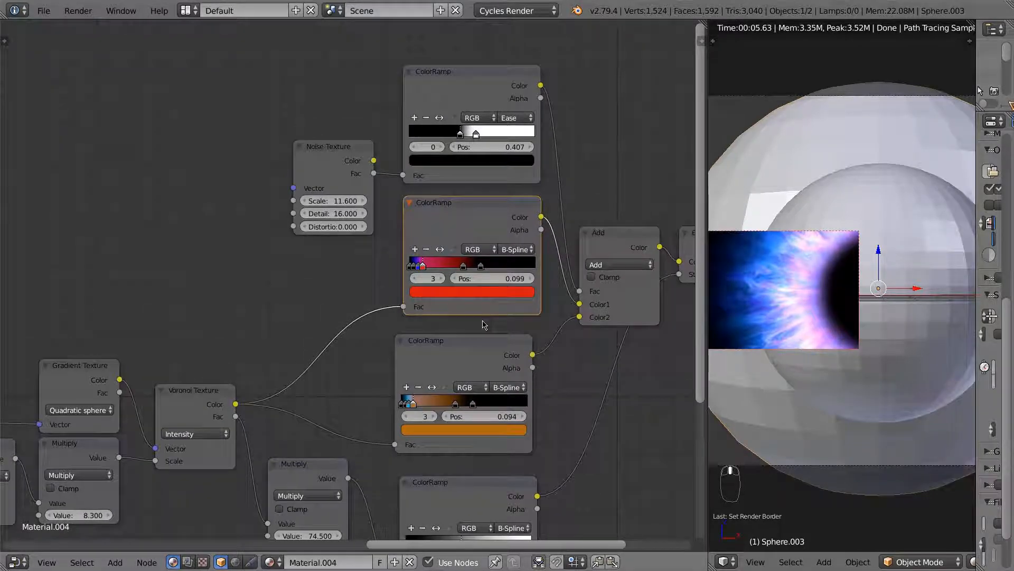
scroll(484, 324, up, 1)
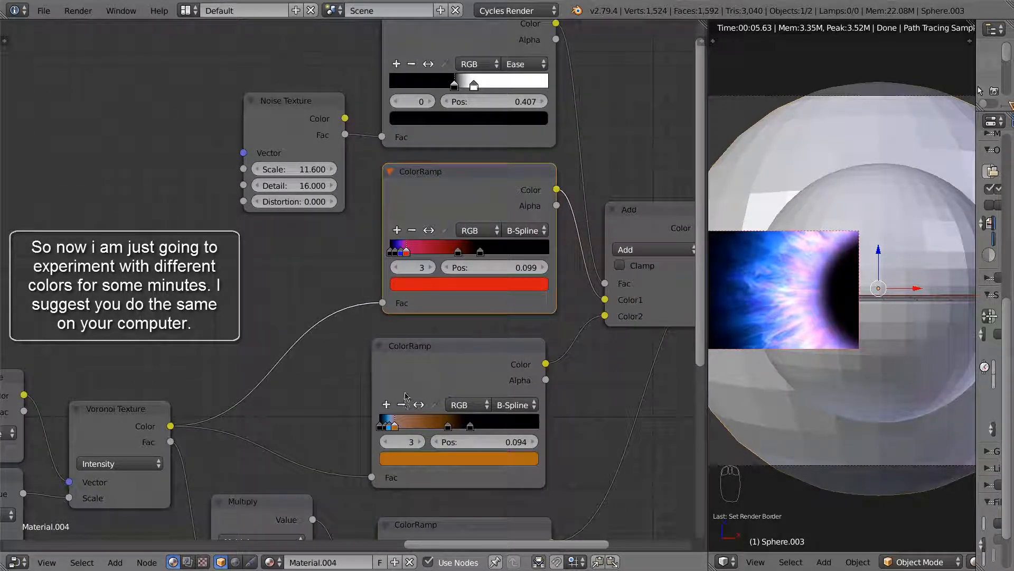
click(395, 425)
click(423, 459)
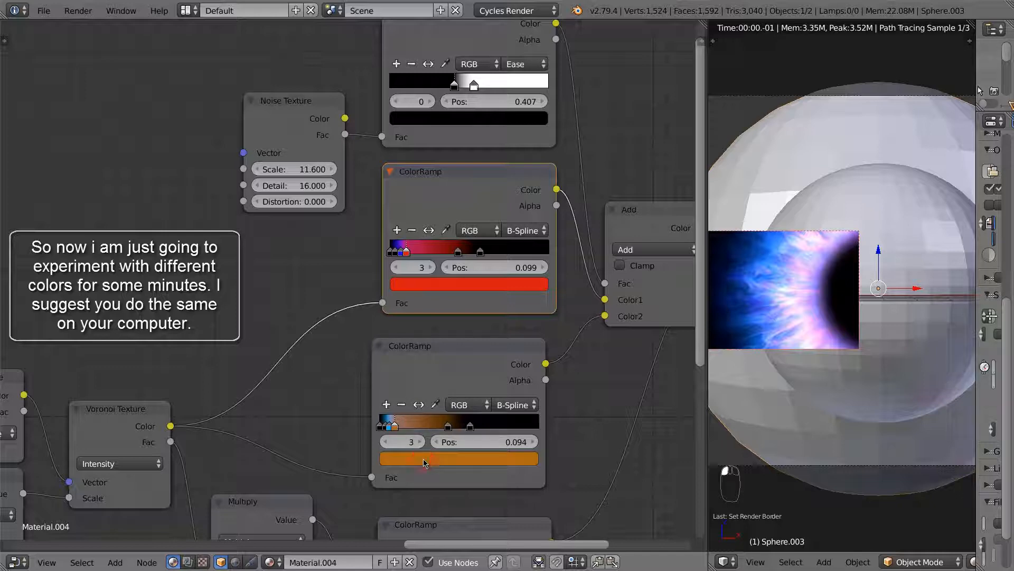
click(433, 460)
click(445, 460)
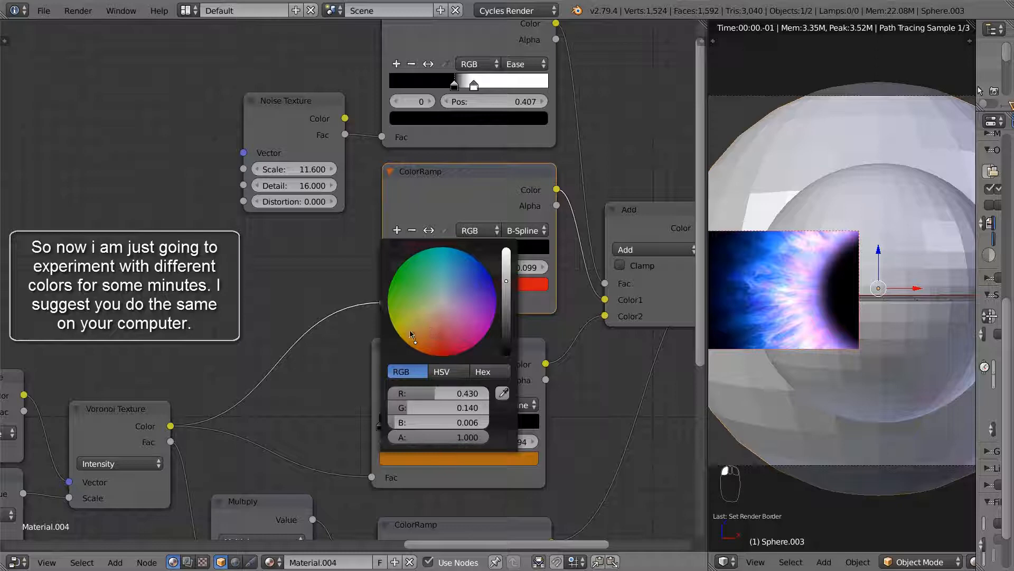
click(423, 458)
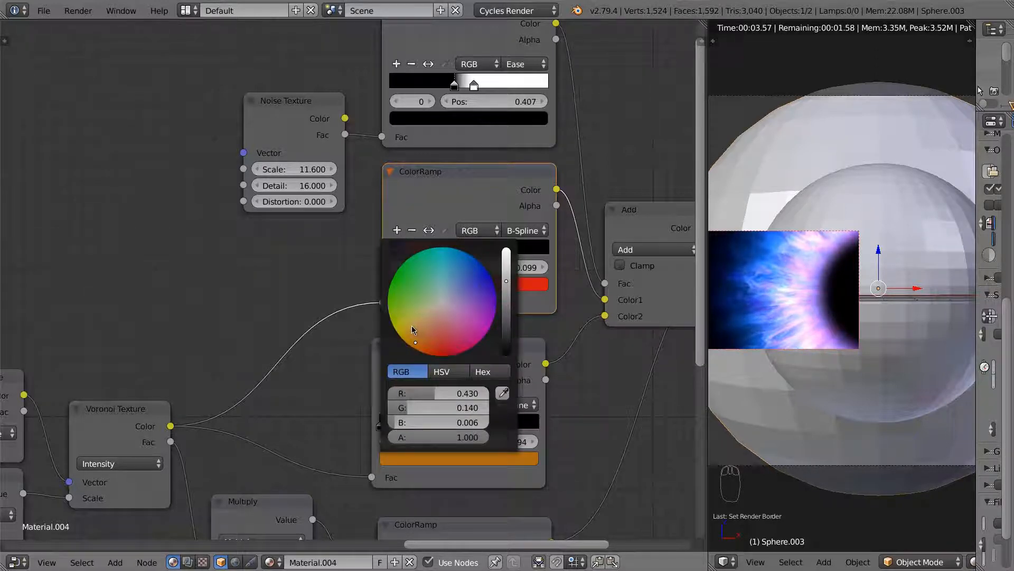
click(411, 326)
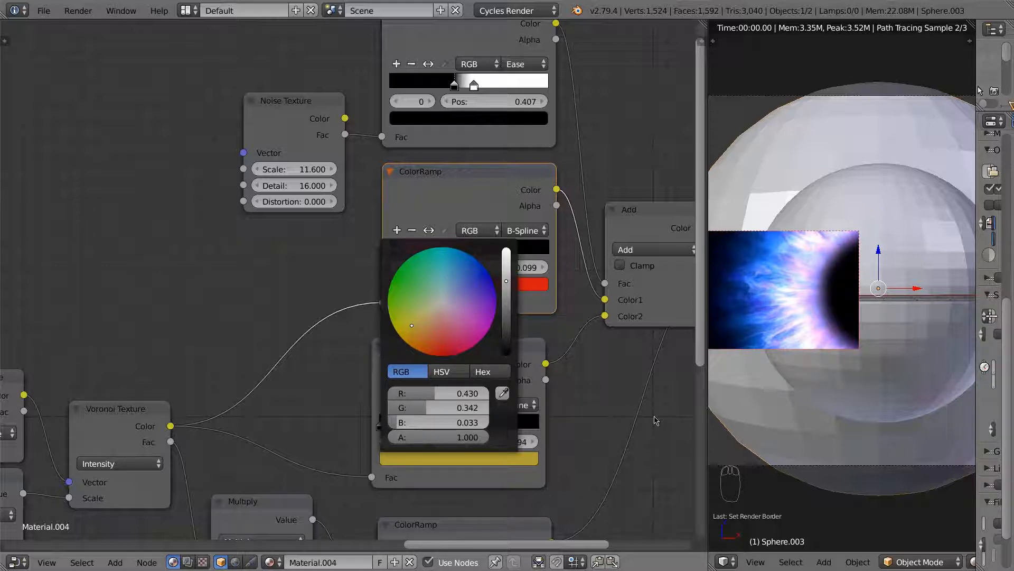
- Shrink the render border to a narrow strip across the iris and recolour stop 3 of the Color2 ColorRamp to pale yellow
key(shift+b)
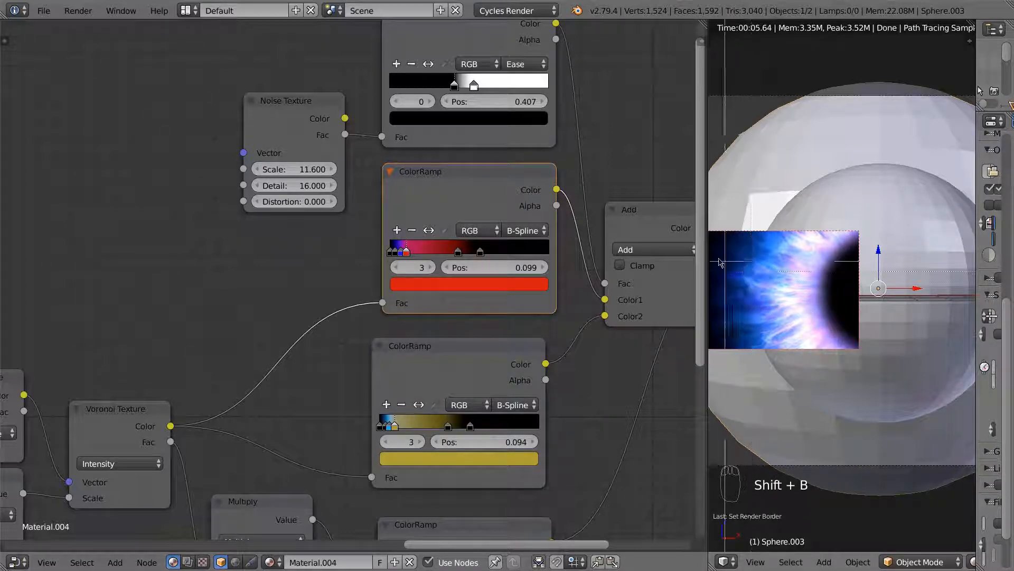
drag(720, 262, 834, 314)
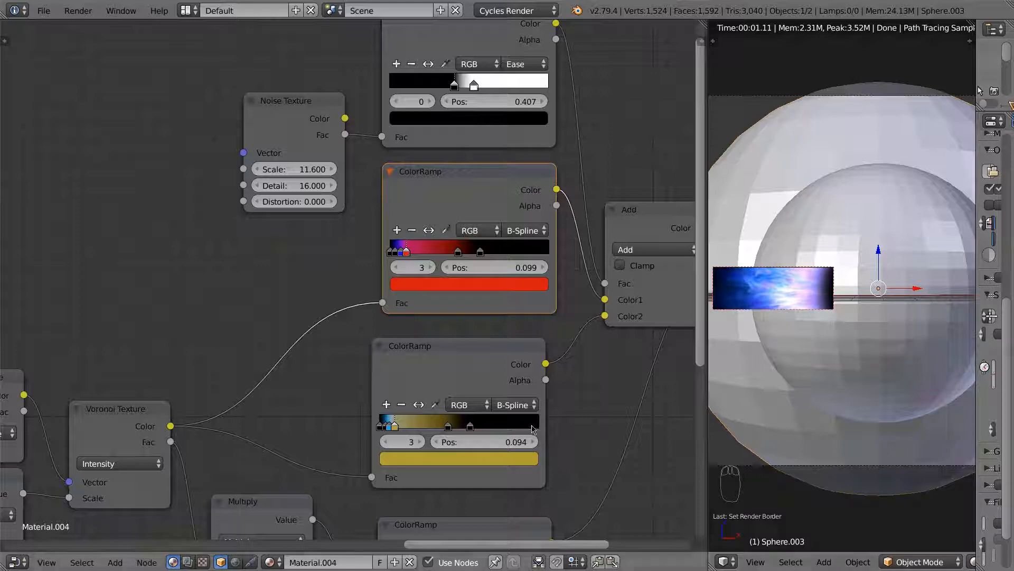
click(407, 458)
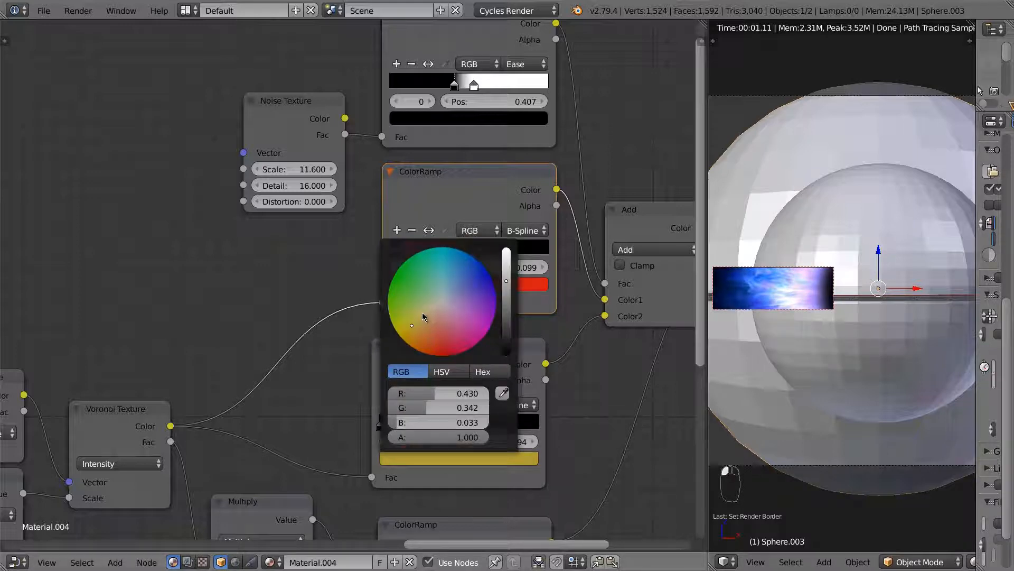
click(422, 312)
mouse_move(506, 280)
mouse_down()
mouse_move(509, 257)
mouse_move(516, 277)
mouse_up()
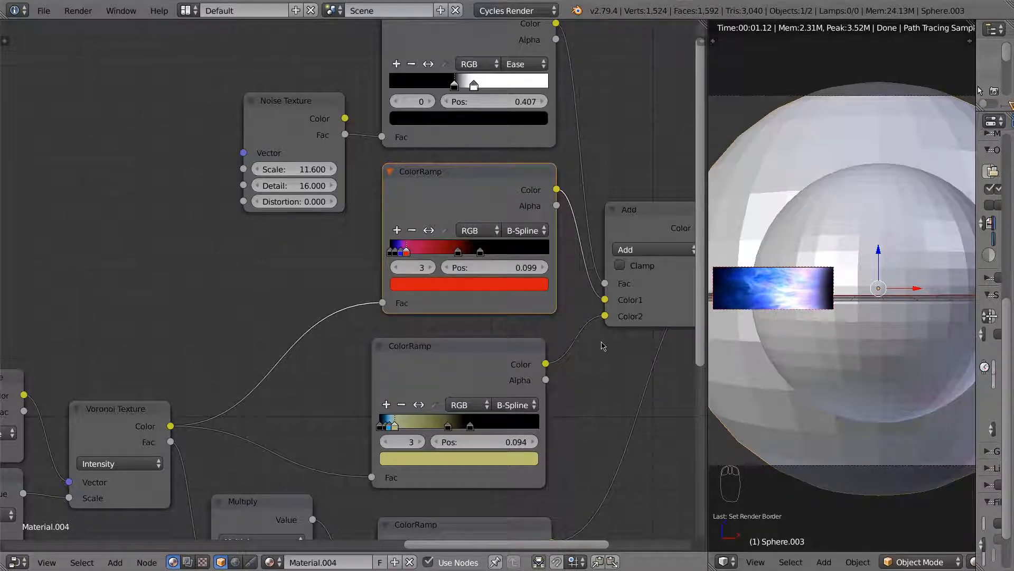
- Try the blend types Mix and Subtract on the color mix node before the Emission shader, and set it to Divide
middle_drag(603, 347, 598, 372)
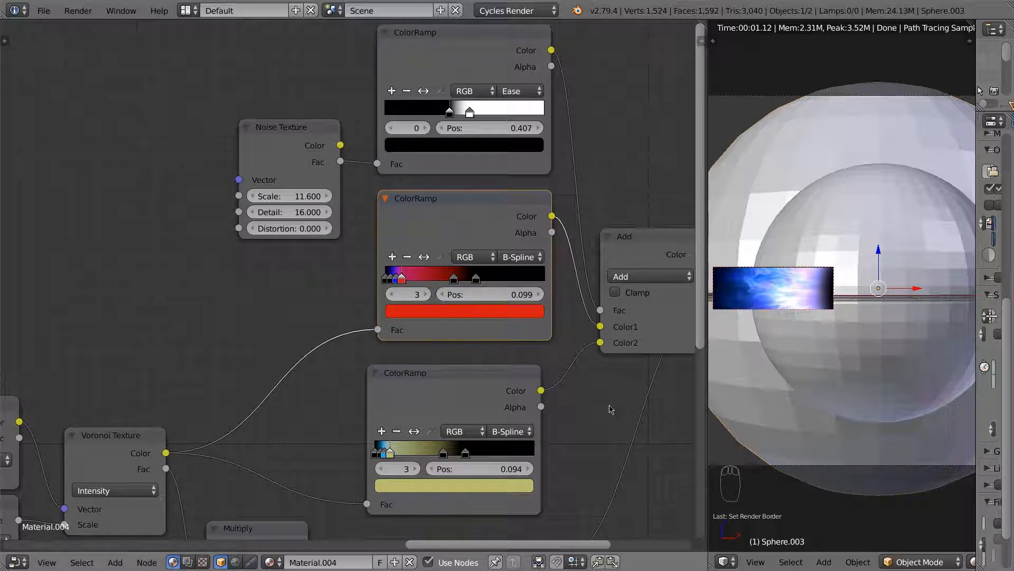
scroll(611, 409, down, 3)
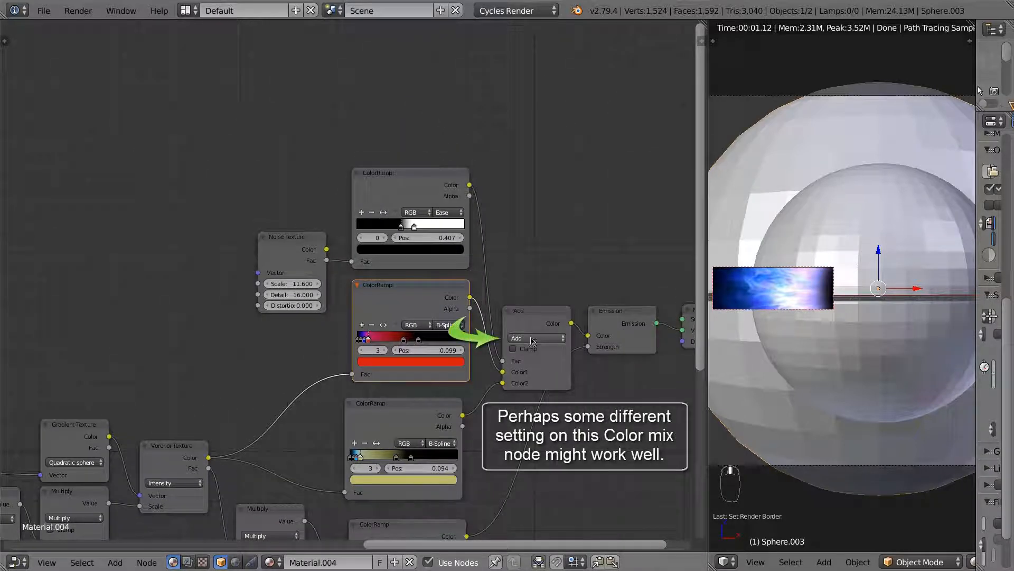
click(531, 340)
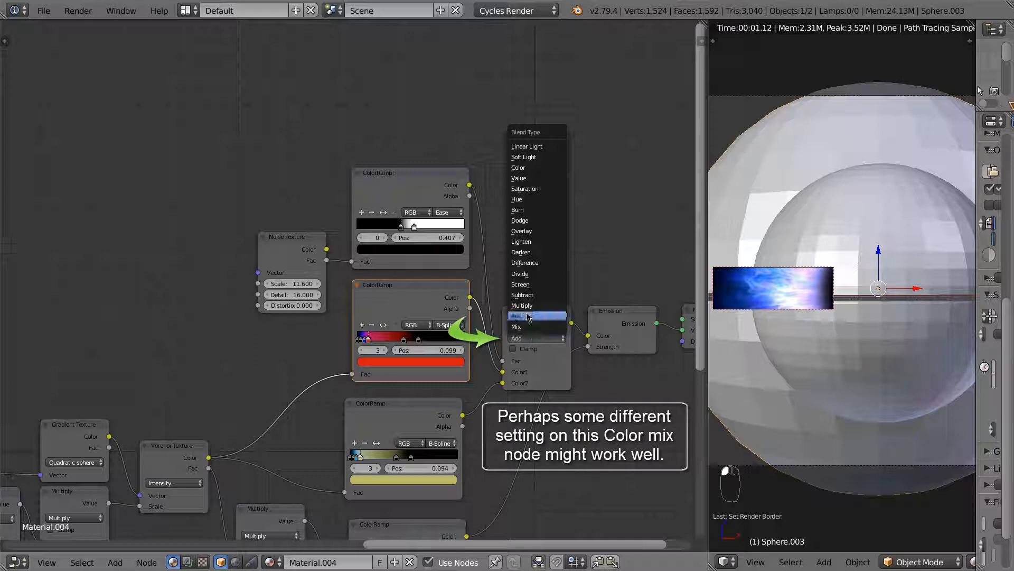
click(530, 328)
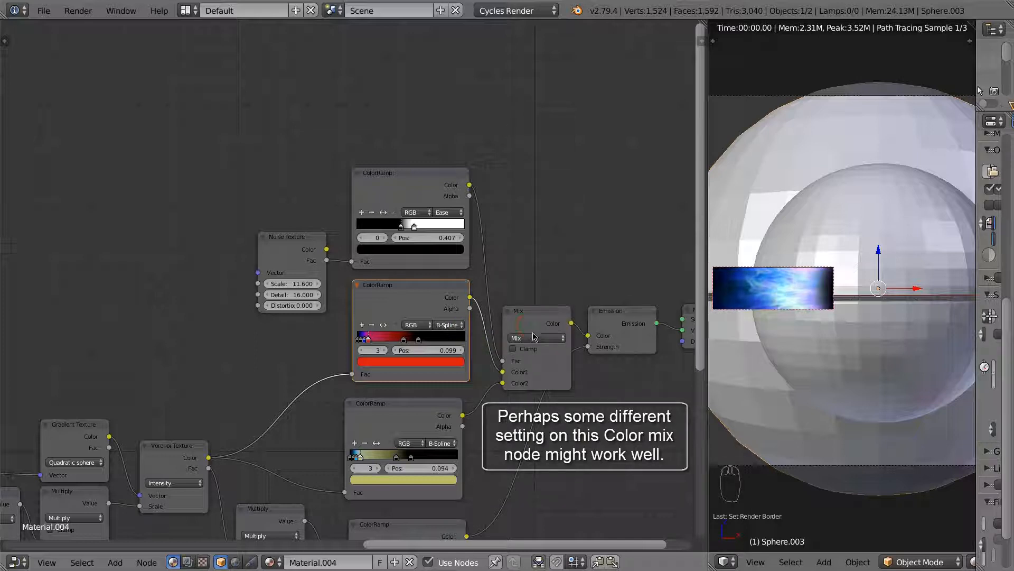
click(537, 342)
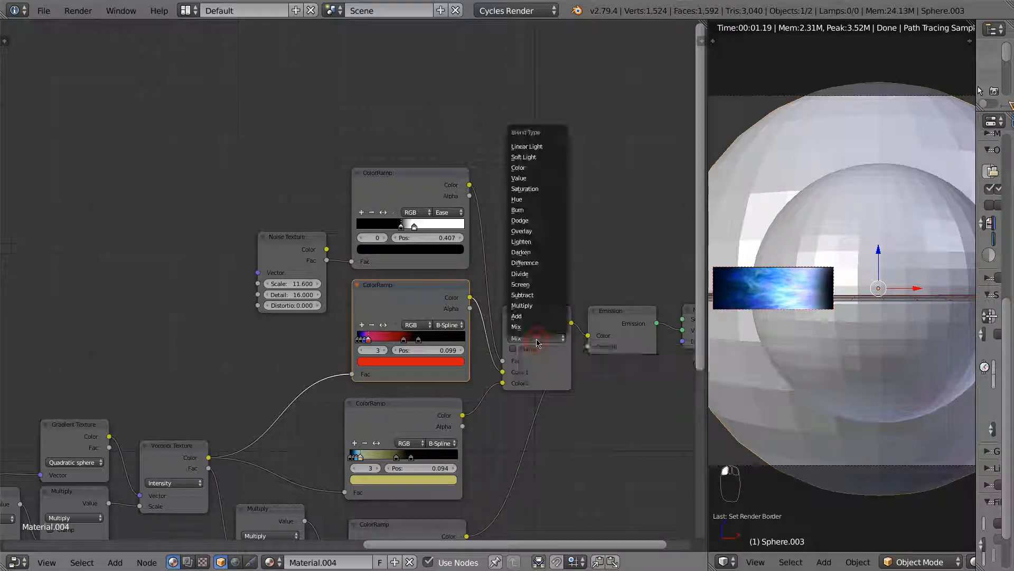
click(531, 299)
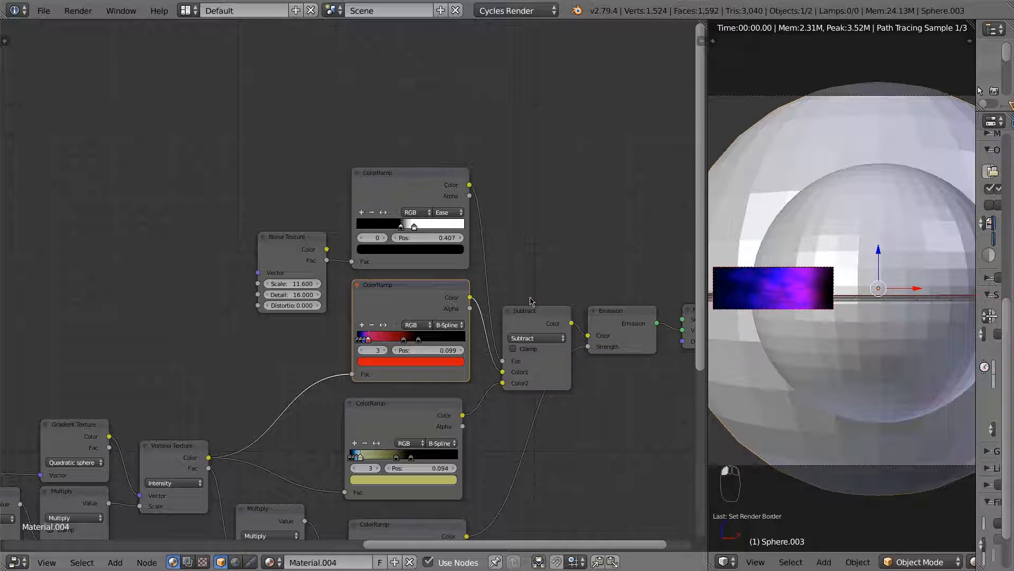
click(544, 338)
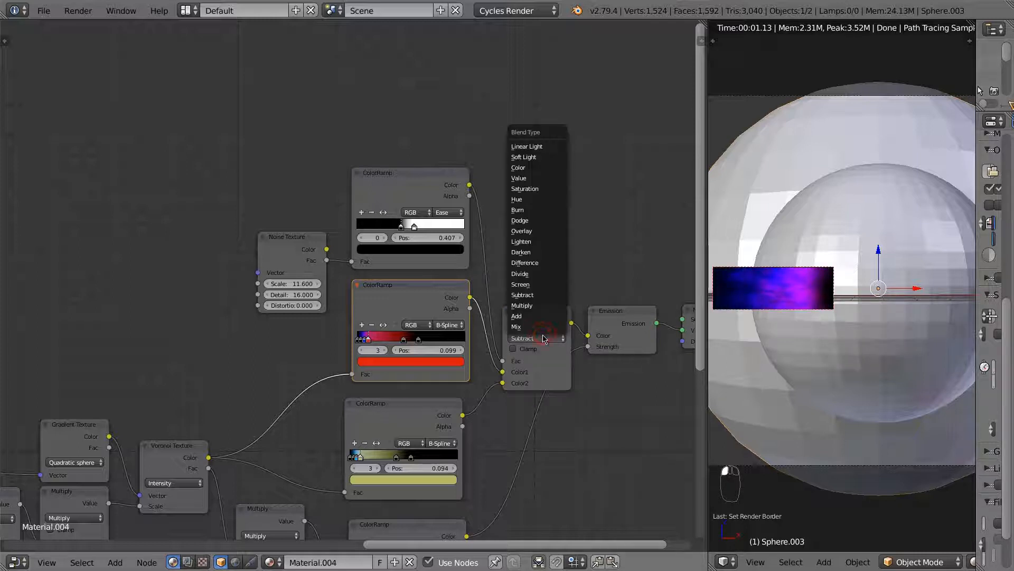
click(531, 275)
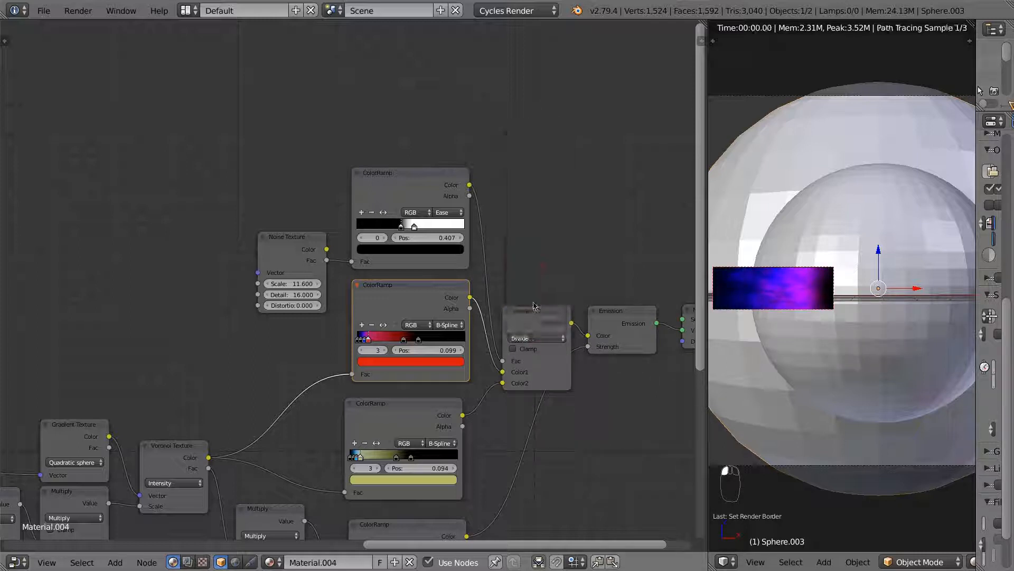
- Set the blend type of the color mix node before the Emission shader to Difference
click(544, 338)
click(533, 262)
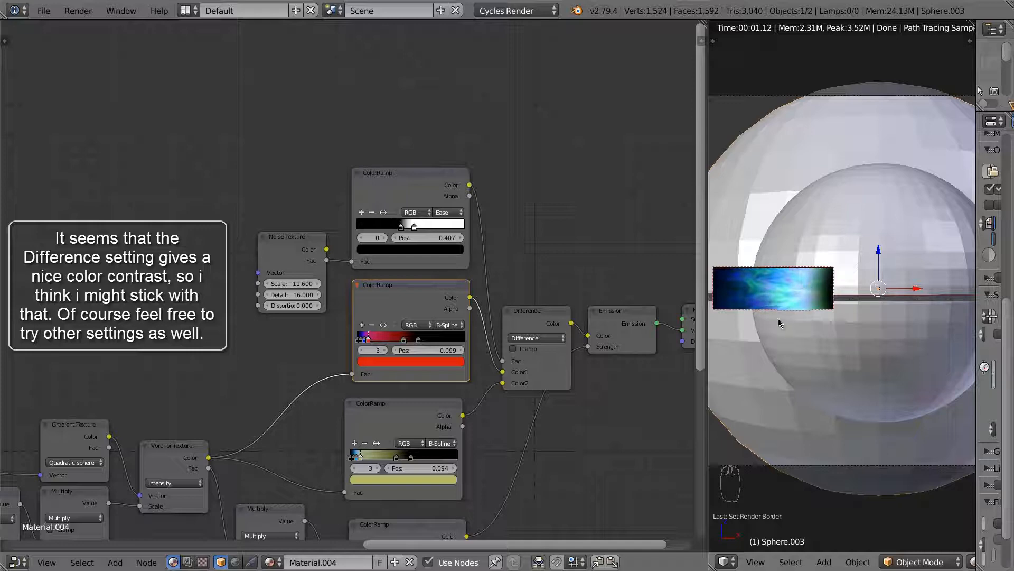
- Try yellow, red, blue and purple on stop 3 of the ColorRamp feeding the Difference node's Color2
mouse_move(586, 435)
middle_down()
mouse_move(673, 369)
mouse_move(567, 436)
middle_up()
scroll(451, 402, up, 2)
click(455, 466)
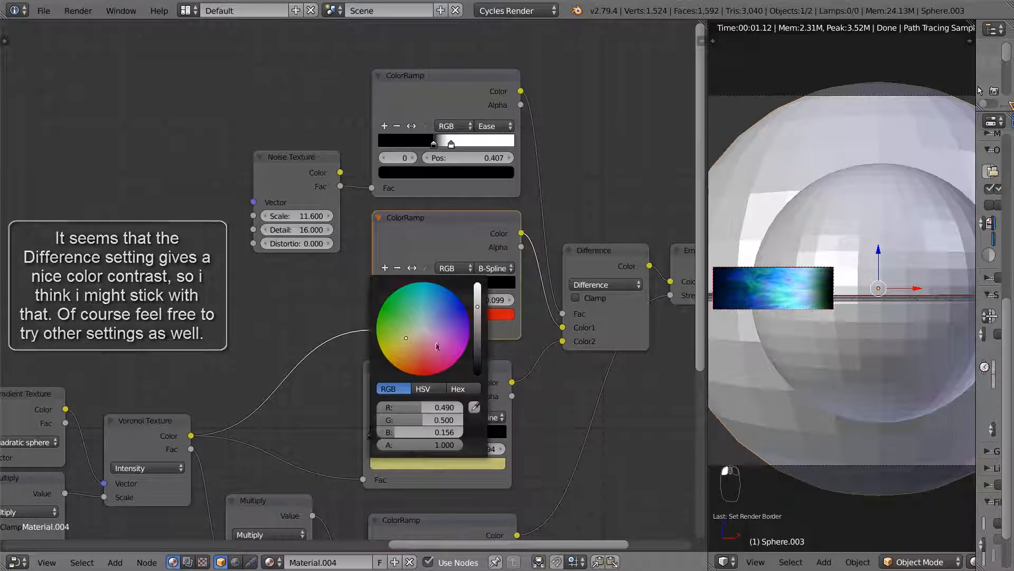
drag(437, 346, 424, 368)
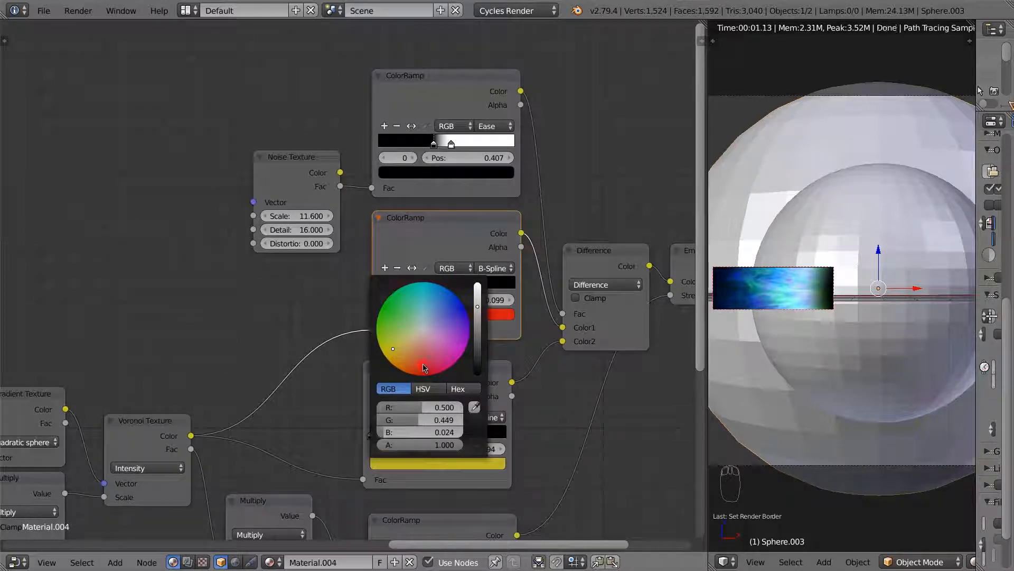
click(423, 364)
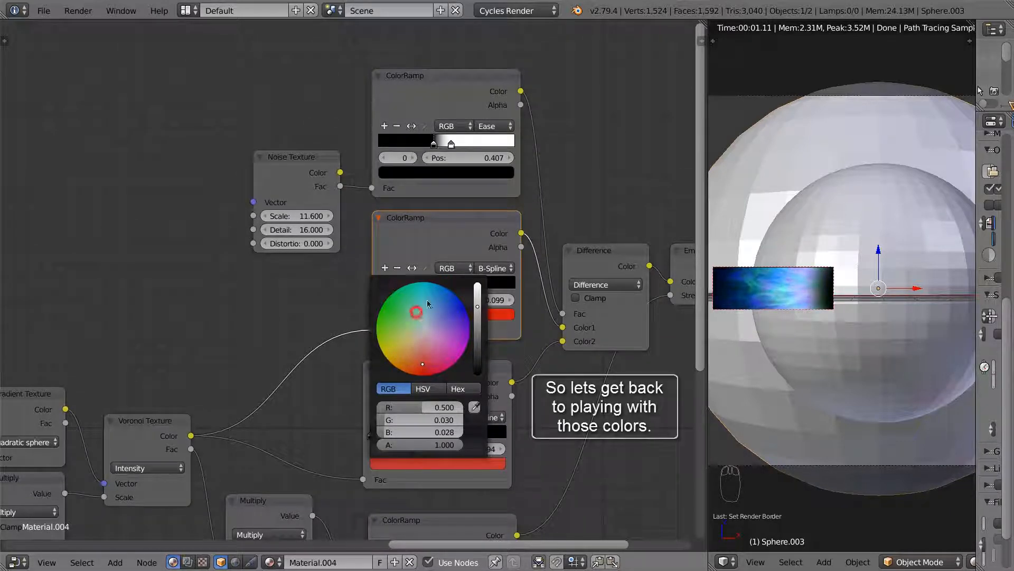
click(416, 311)
click(449, 293)
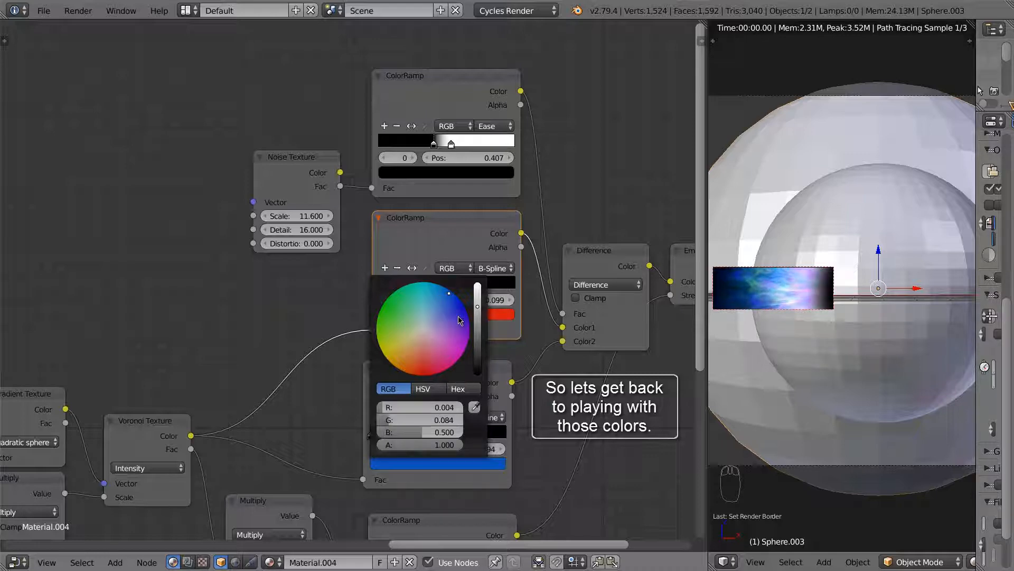
click(460, 341)
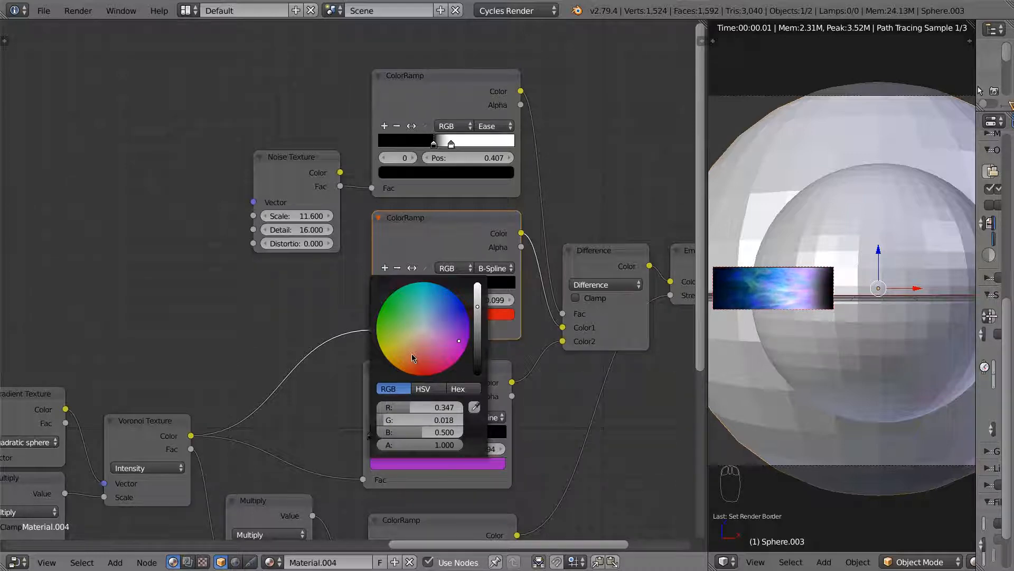
- Recolour stop 3 of the Color2 ColorRamp to golden yellow and lower its brightness slightly
click(404, 345)
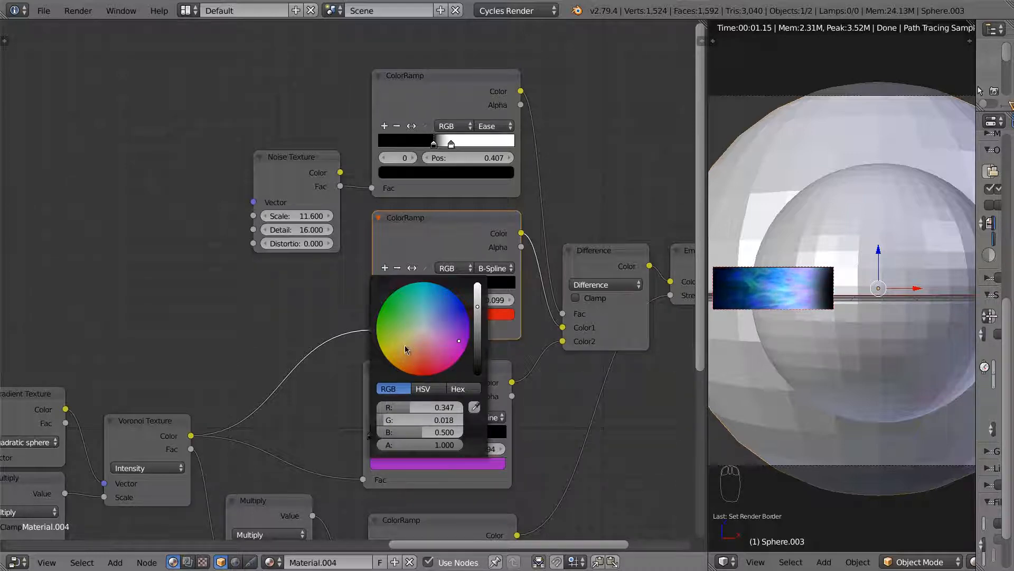
click(477, 290)
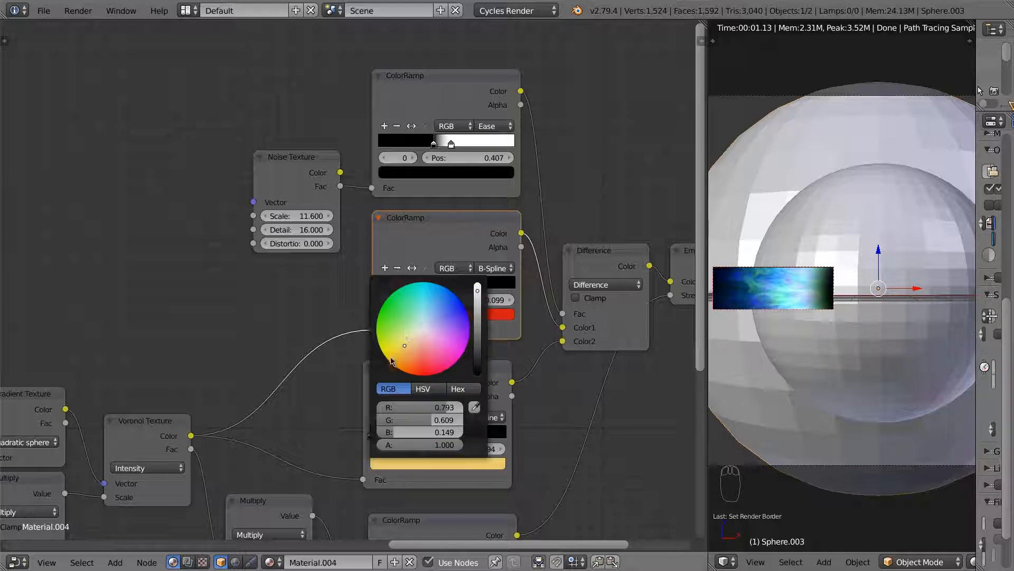
drag(392, 361, 398, 349)
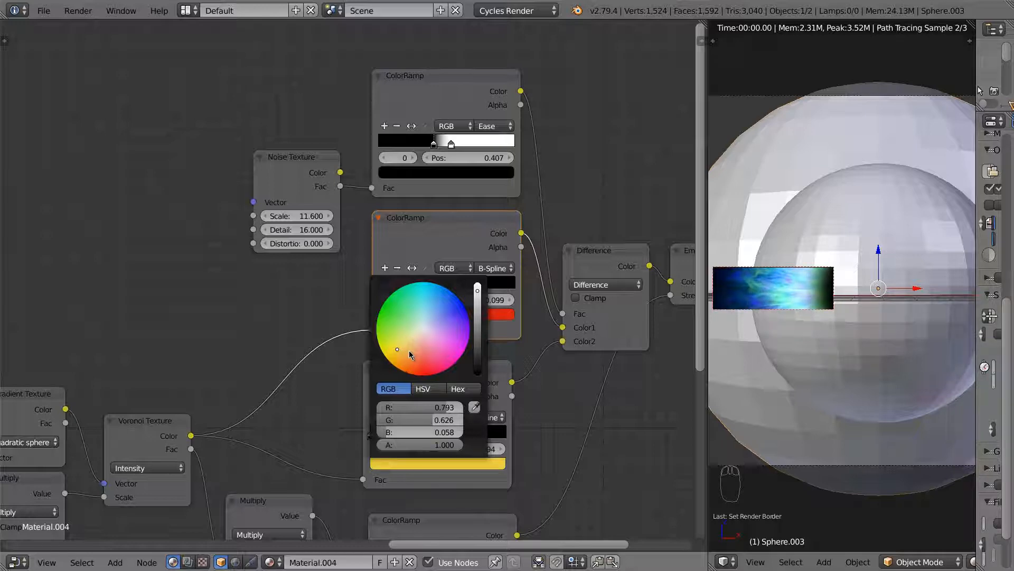
click(477, 303)
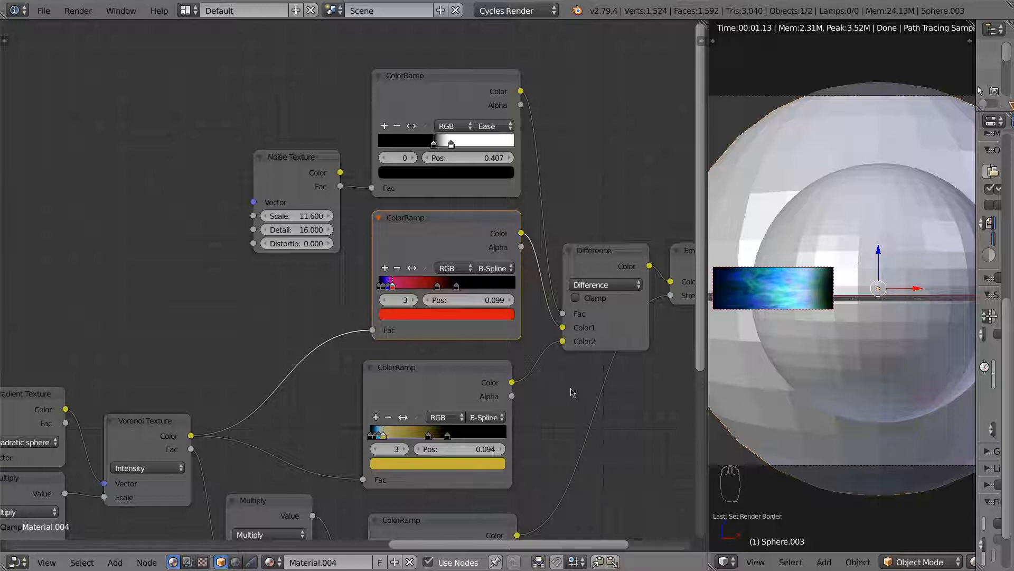
- Set the Scale to 7 on the Noise Texture that drives the Difference node's factor ramp
scroll(571, 392, down, 5)
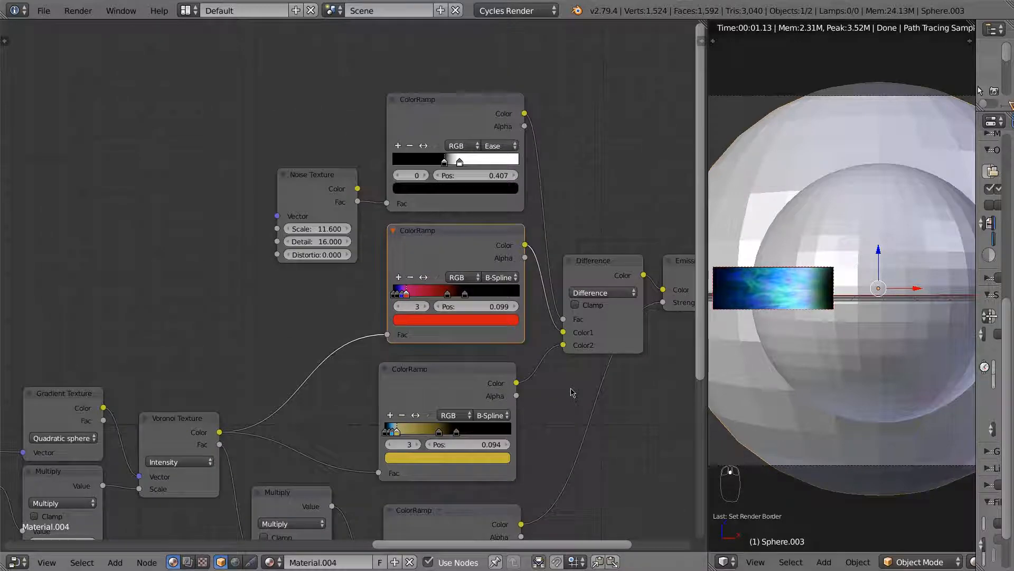
middle_drag(576, 391, 564, 382)
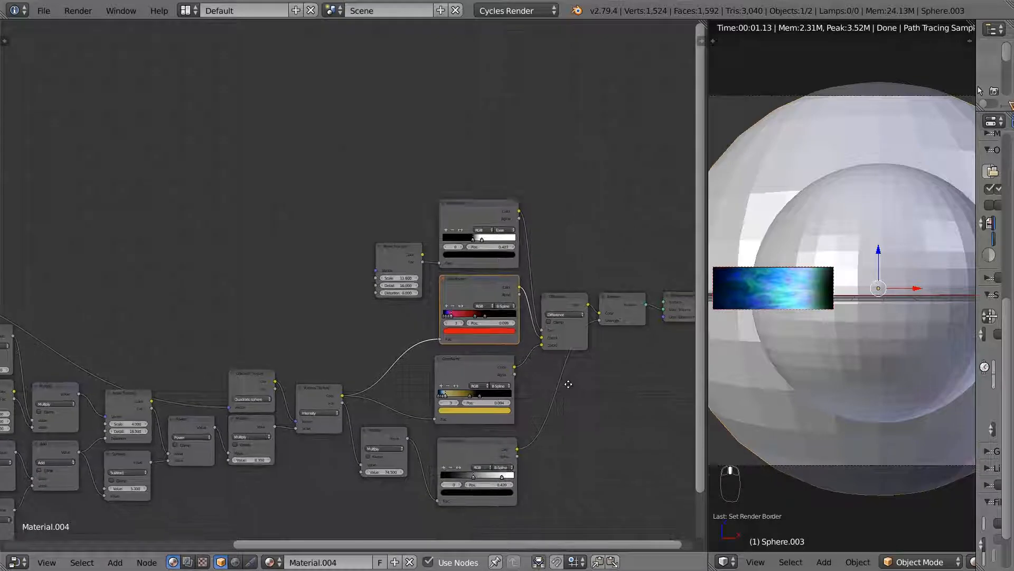
click(404, 278)
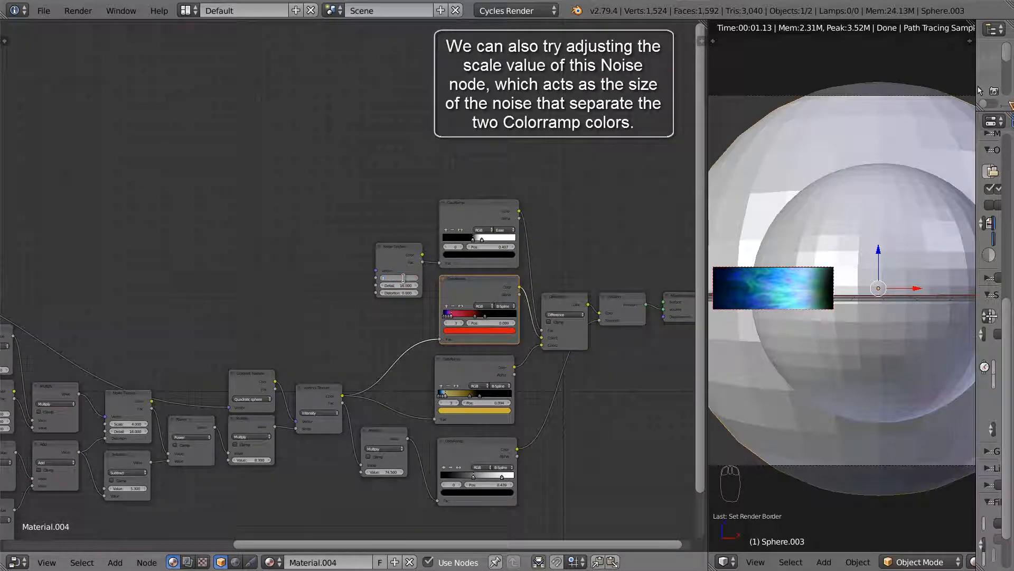
text(7)
key(Return)
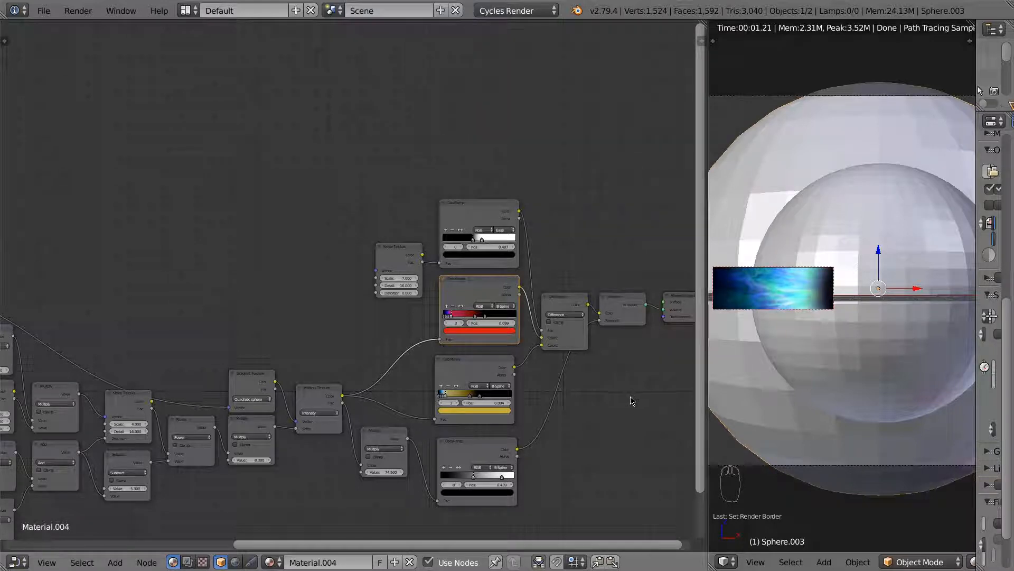
- Move the Material Output node farther from the Emission shader to make room between them
middle_drag(632, 401, 536, 384)
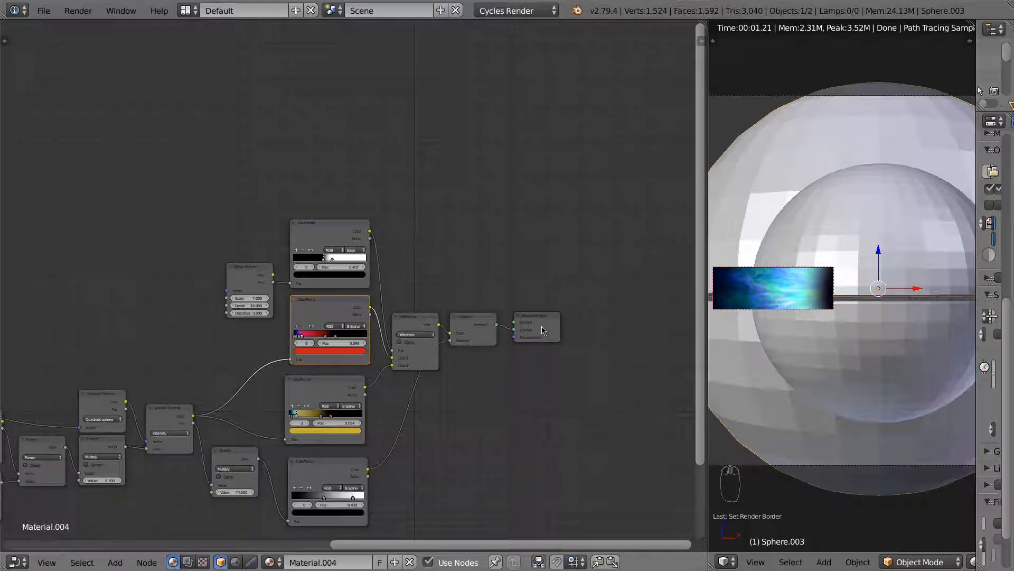
drag(543, 330, 603, 331)
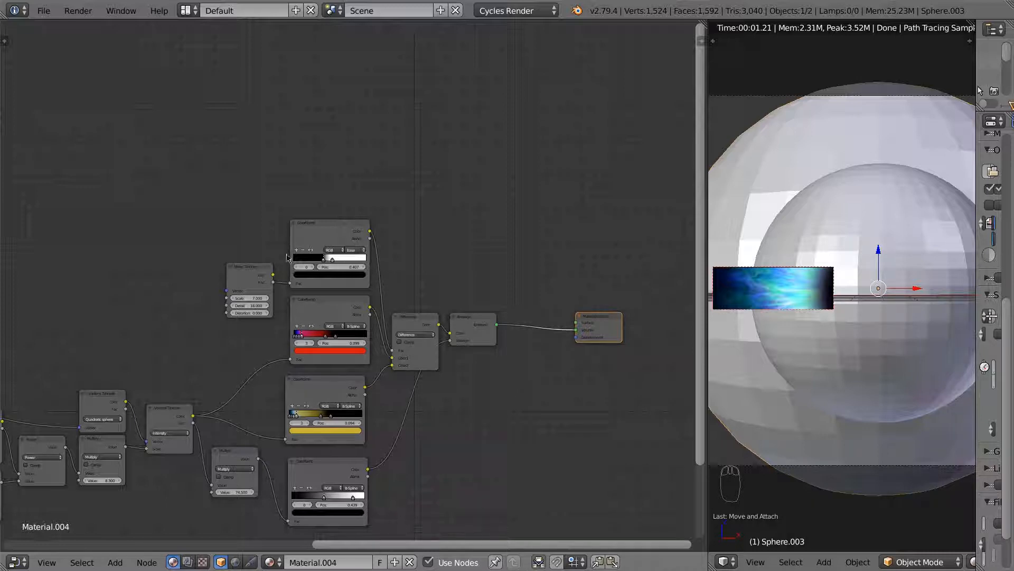
- Duplicate the Noise Texture, its black-and-white ColorRamp, the two coloured ColorRamps and the Difference node, and place the copies above the originals
middle_drag(365, 314, 416, 338)
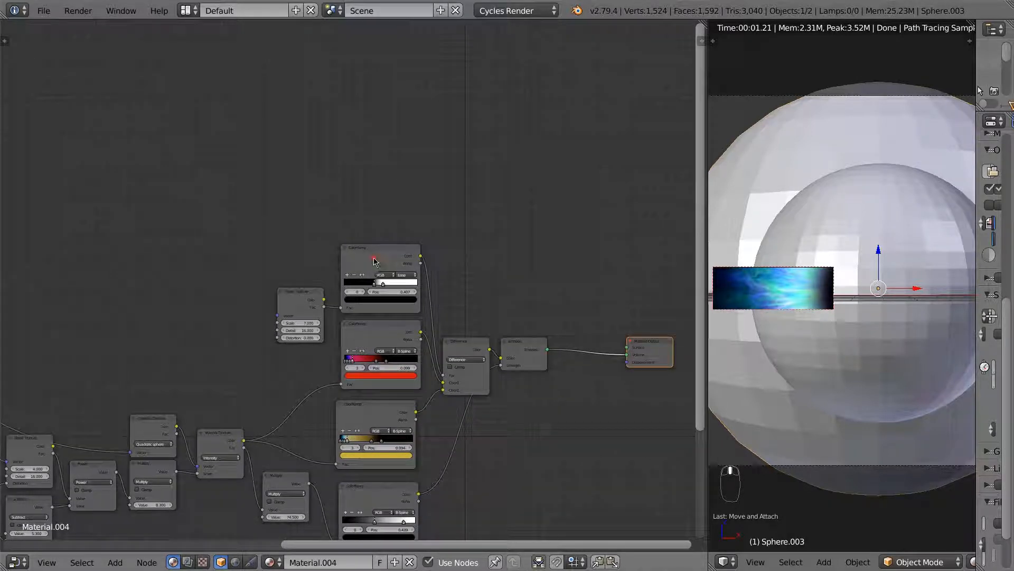
click(374, 261)
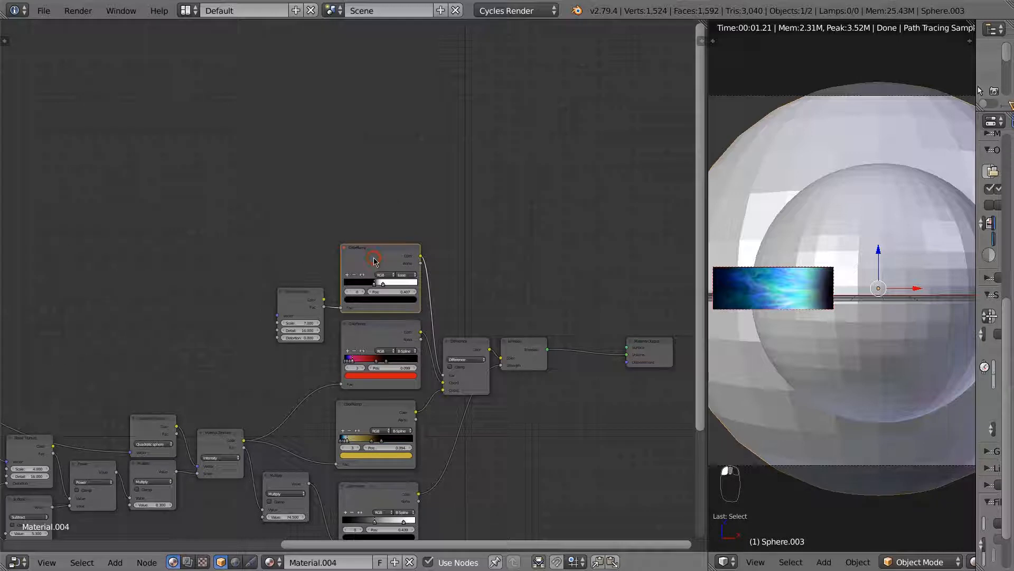
shift+right_click(306, 303)
shift+right_click(354, 338)
shift+right_click(378, 411)
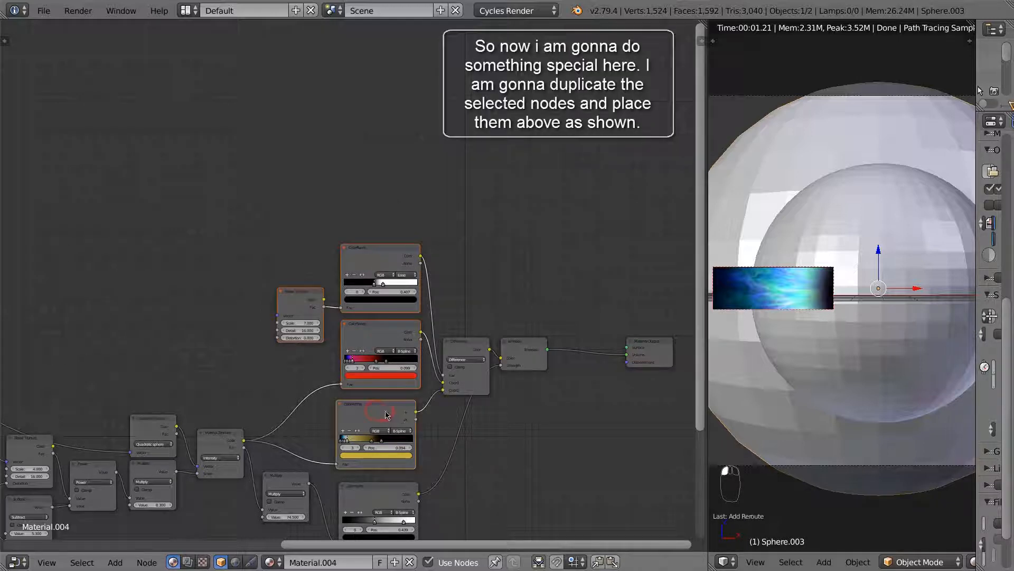
shift+right_click(463, 349)
scroll(463, 349, down, 1)
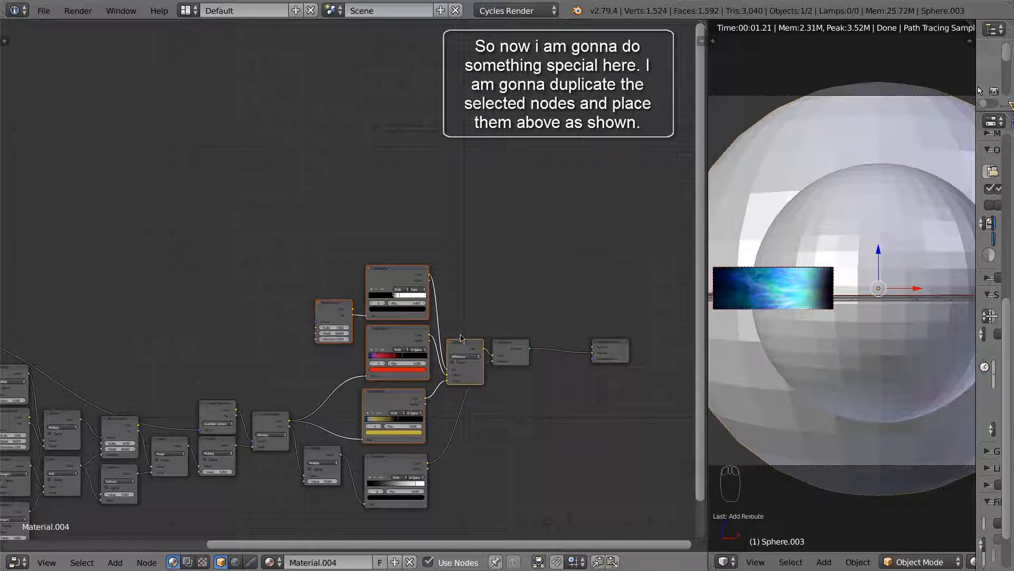
key(g)
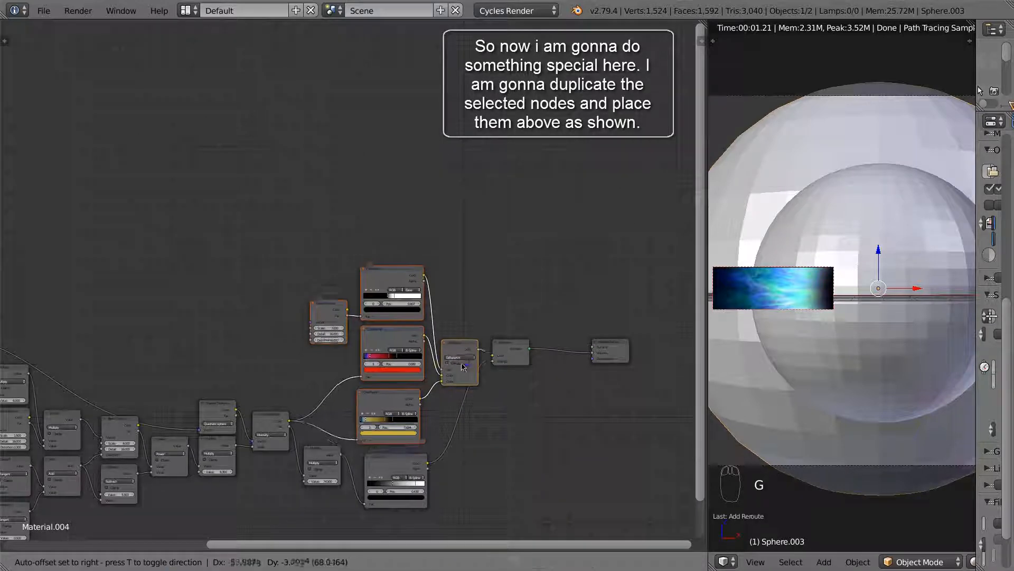
key(shift+d)
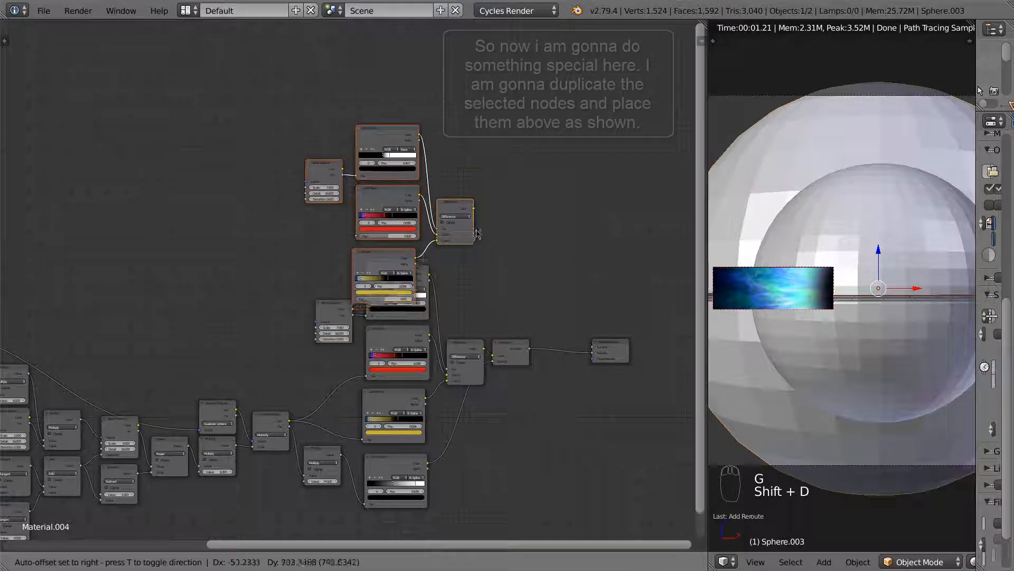
click(489, 203)
- Duplicate the Emission shader beside the copied Difference node and link that node's Color output to the copy's Color input
middle_drag(486, 242, 509, 280)
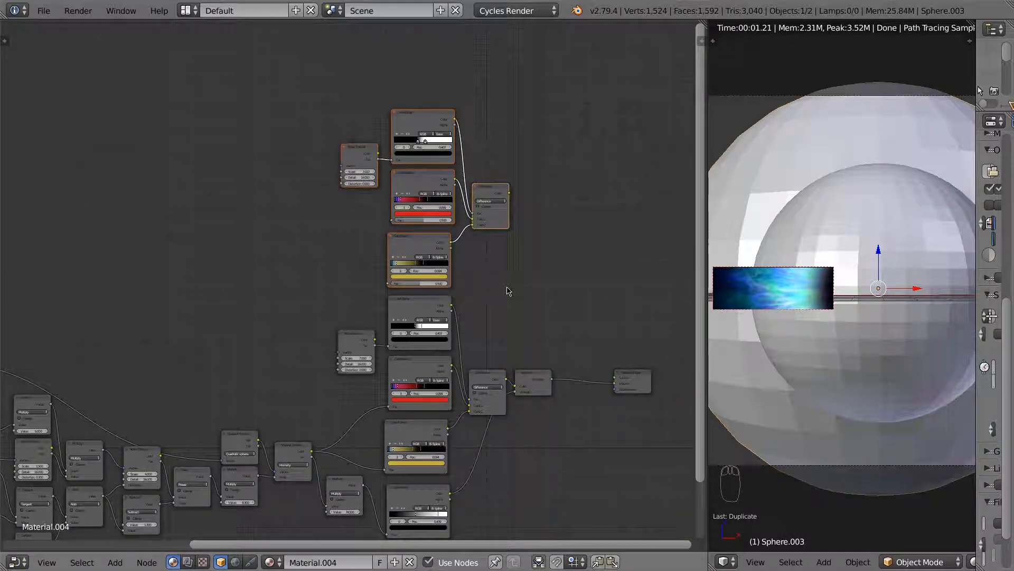
click(529, 377)
key(shift+d)
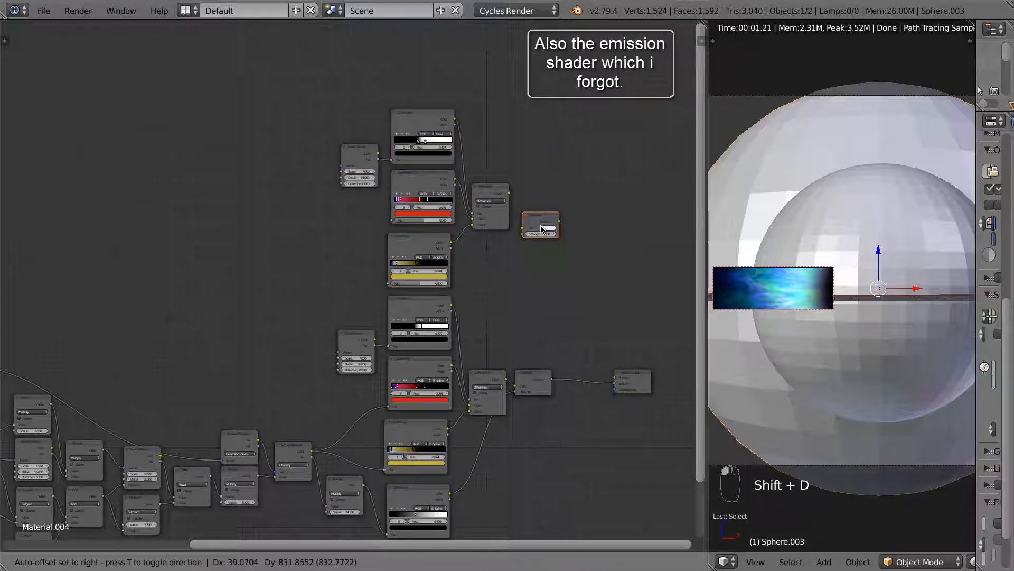
click(542, 229)
drag(511, 198, 523, 228)
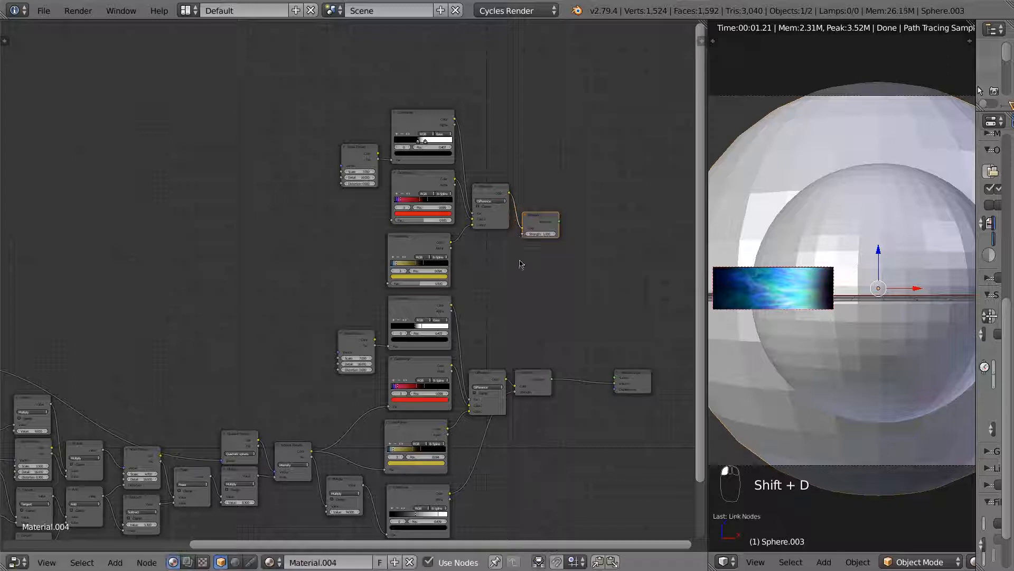
- Link the lowest ColorRamp's Color to the copied Emission's Strength, and the Voronoi Texture's Color to the Fac of both copied coloured ColorRamps
drag(451, 493, 522, 237)
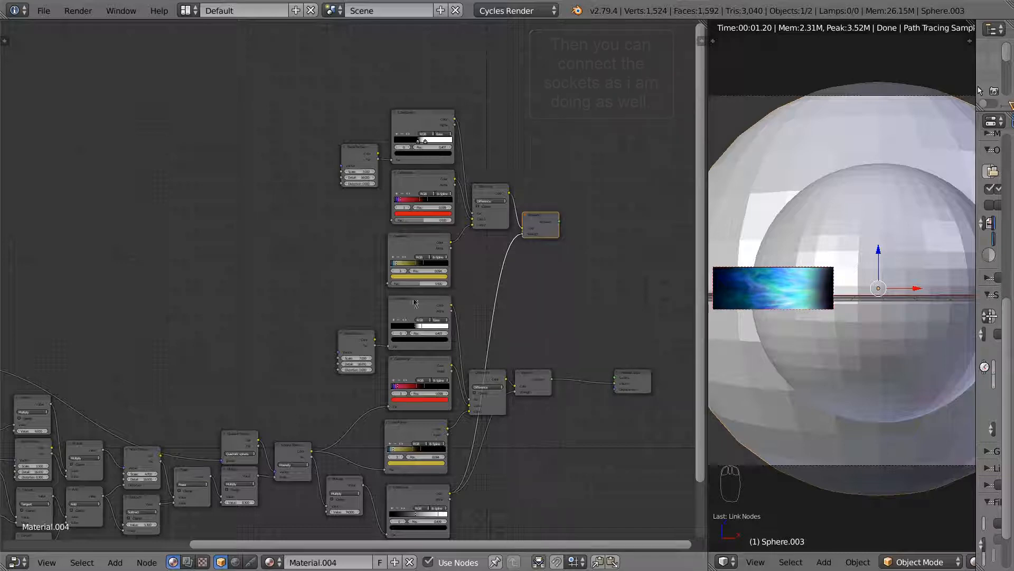
drag(312, 453, 389, 283)
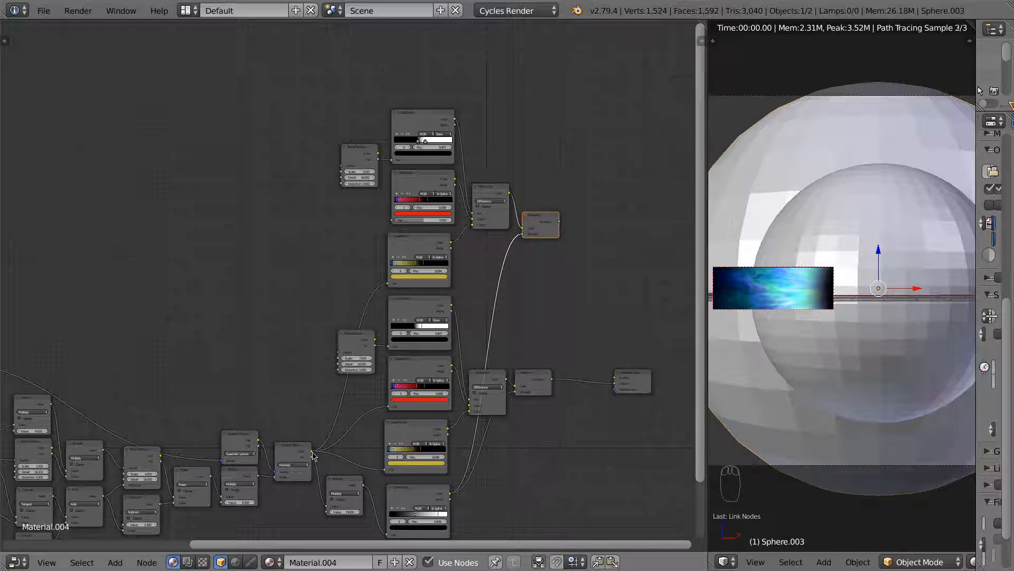
drag(313, 452, 392, 220)
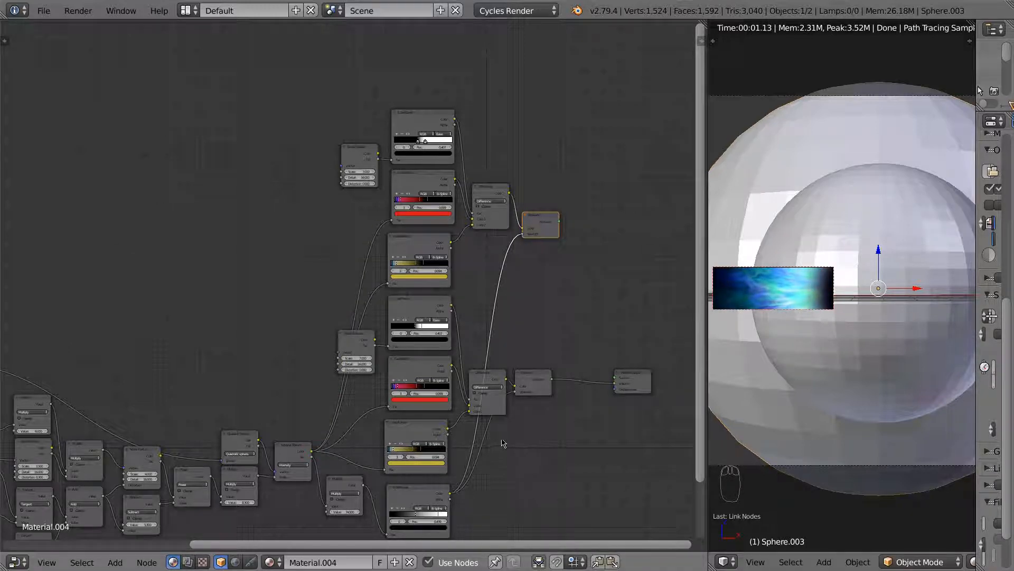
- Move the Material Output node up and add a Mix Shader between it and the two Emission shaders
middle_drag(502, 443, 349, 432)
drag(492, 370, 499, 320)
key(shift+a)
mouse_move(481, 378)
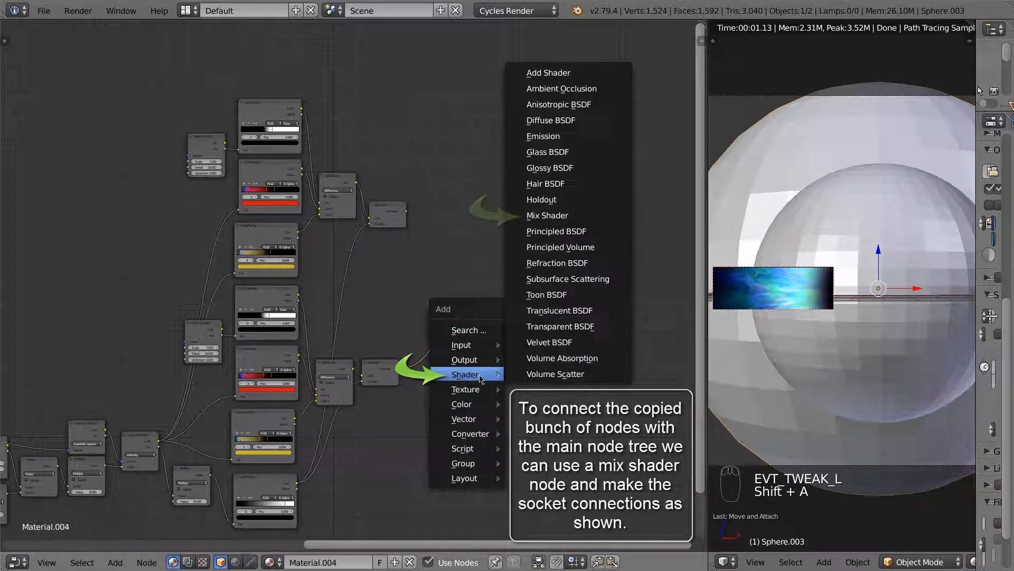
click(553, 216)
click(419, 282)
- Link the upper and lower Emission shaders to the Mix Shader's first and second Shader inputs, and its output to the Material Output's Surface
drag(410, 212, 417, 300)
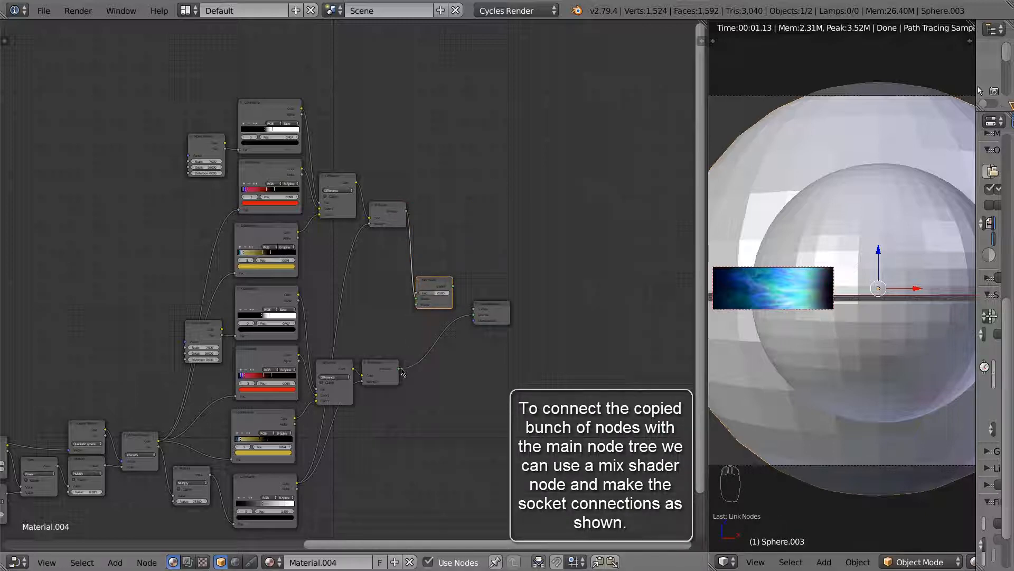
drag(400, 369, 473, 315)
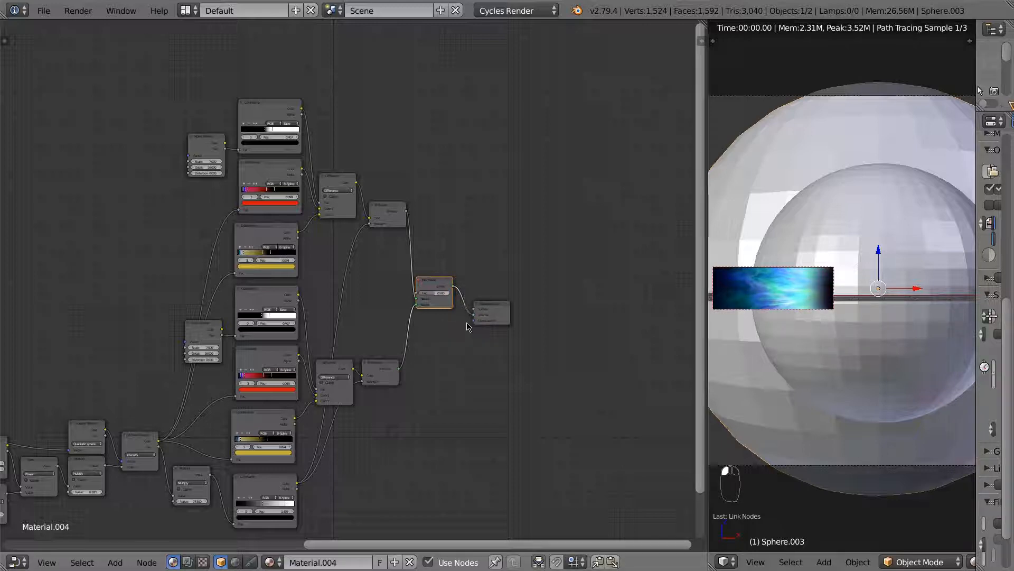
middle_drag(384, 287, 486, 292)
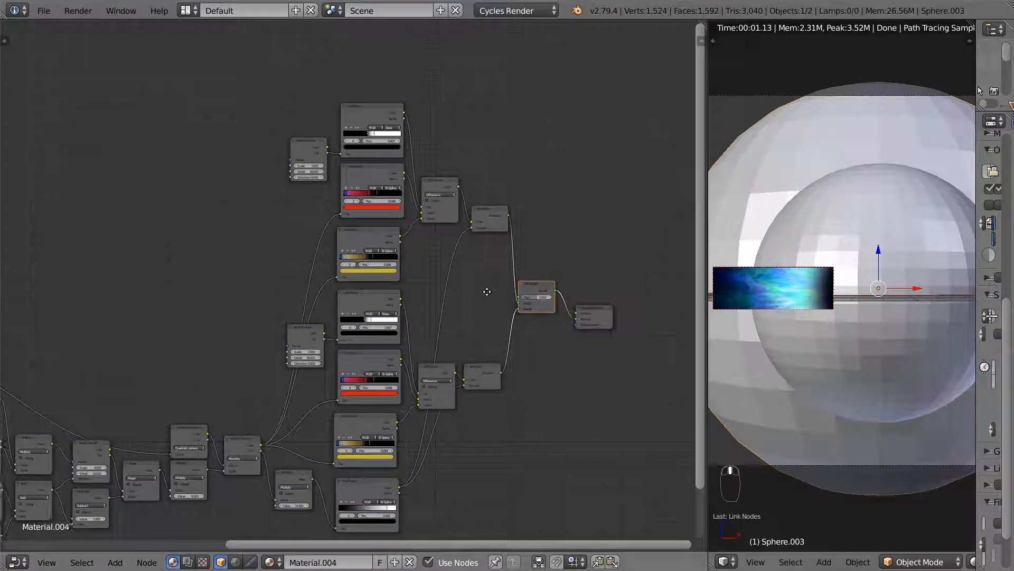
- Redraw the preview render border as a taller region across the iris's left side
scroll(770, 277, down, 2)
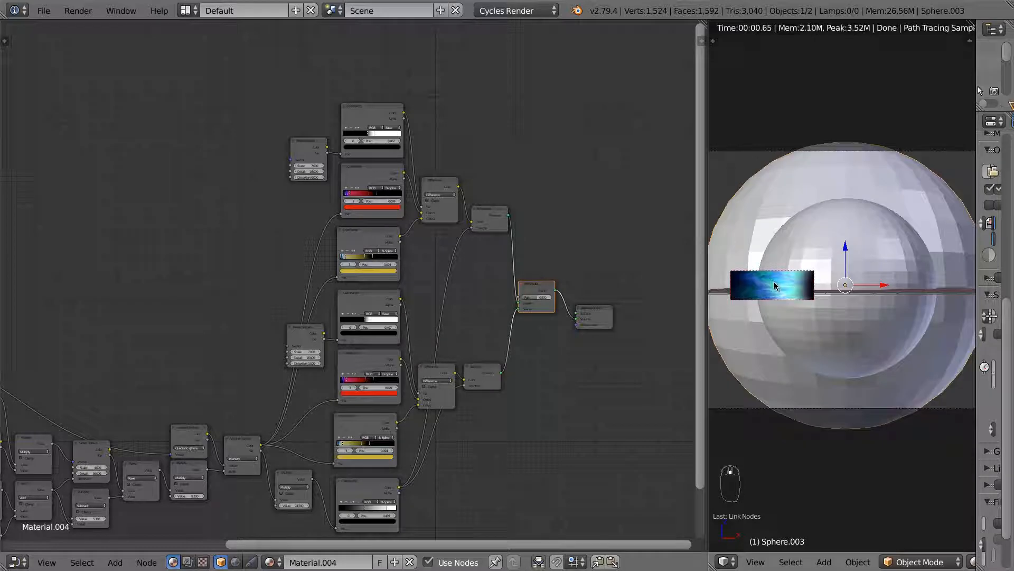
scroll(775, 281, down, 1)
key(shift+b)
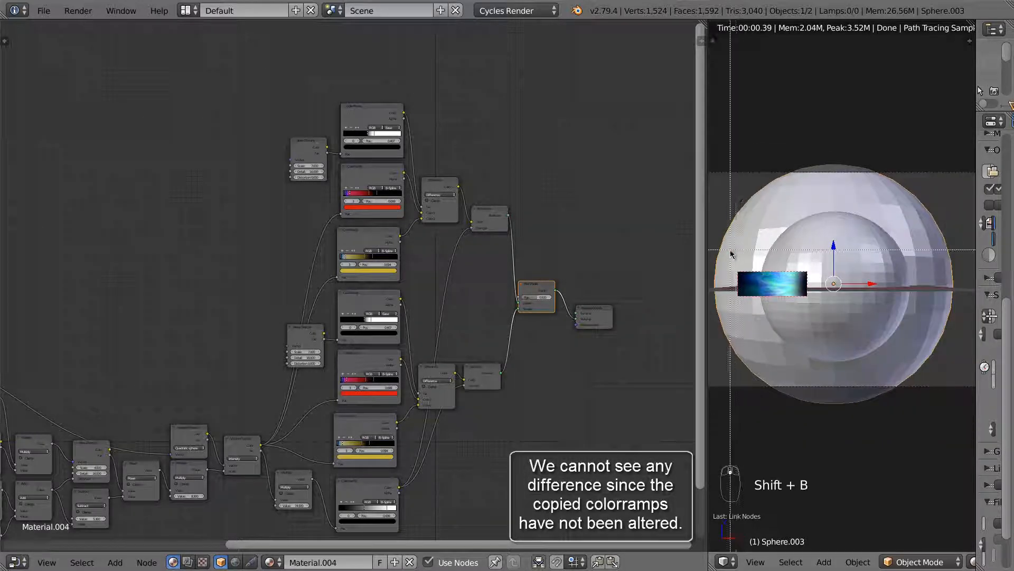
drag(730, 245, 811, 302)
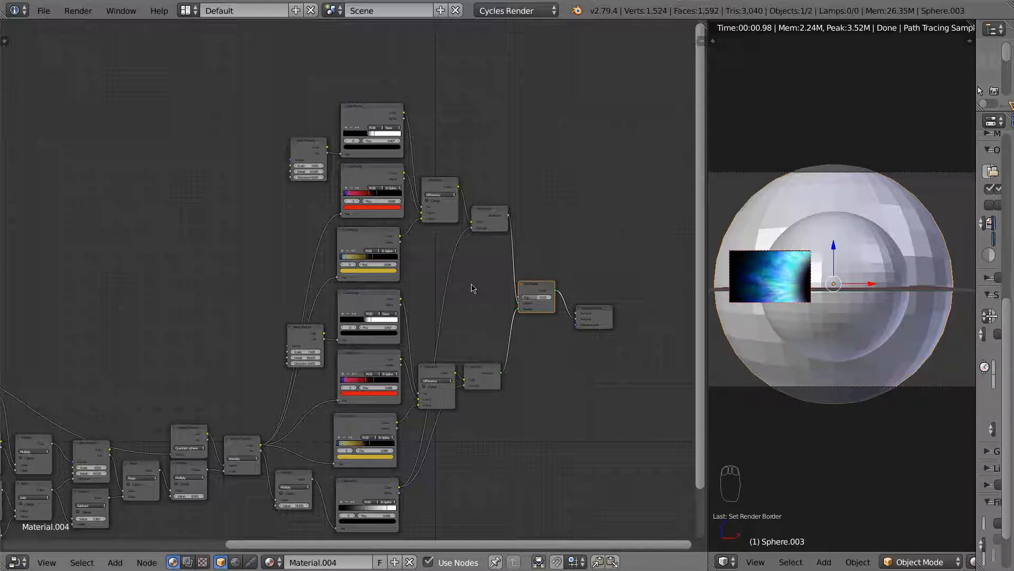
- Change color stop 2 of the upper set's blue-to-red ColorRamp, second from the top, from blue to bright red
middle_drag(473, 288, 571, 283)
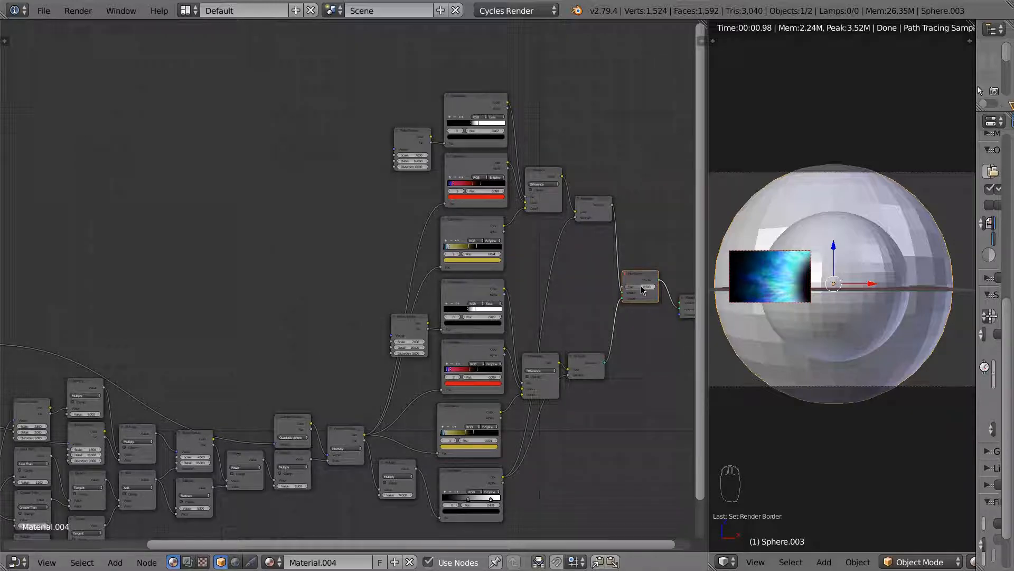
middle_drag(539, 244, 512, 295)
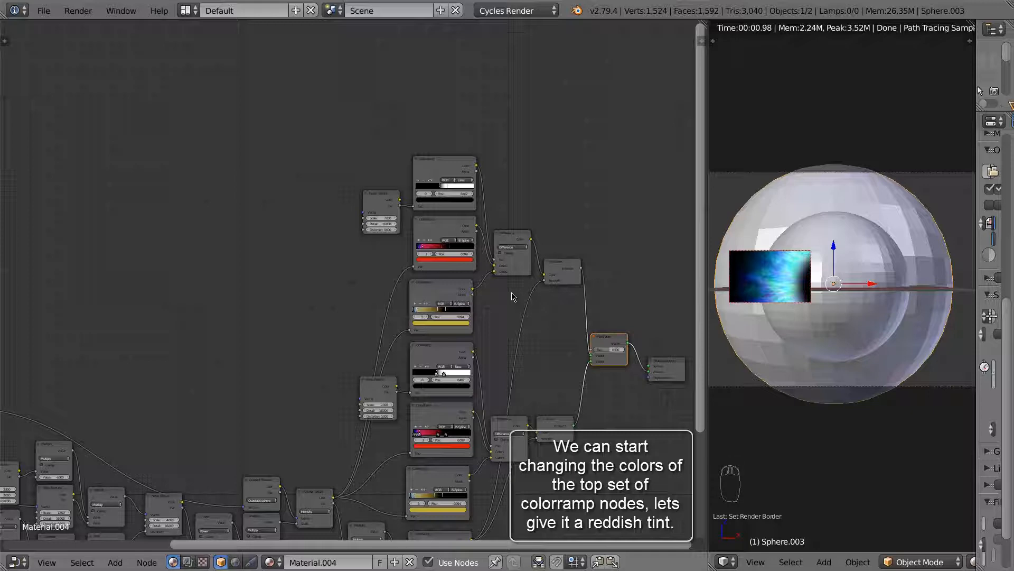
scroll(432, 231, up, 3)
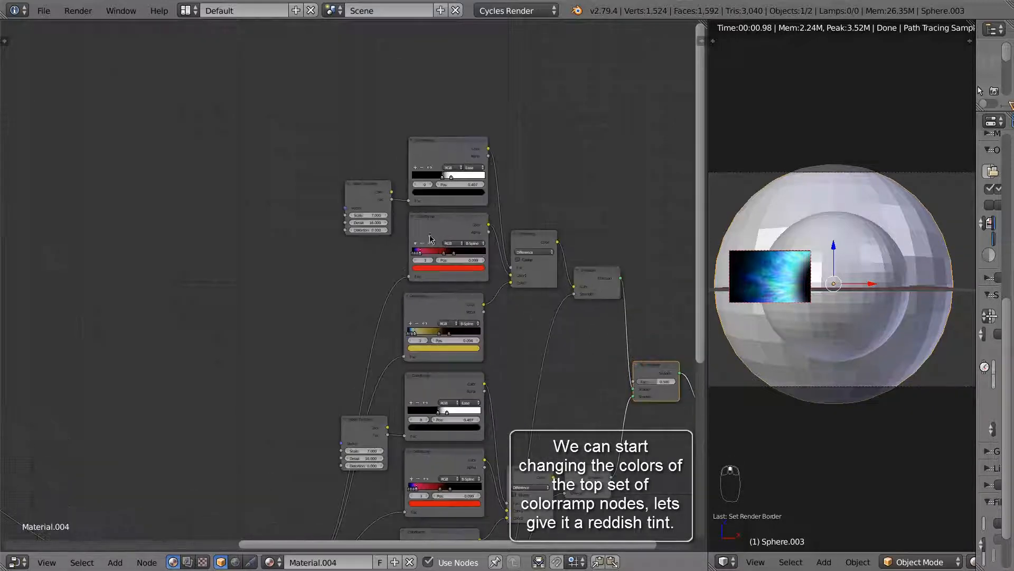
click(409, 269)
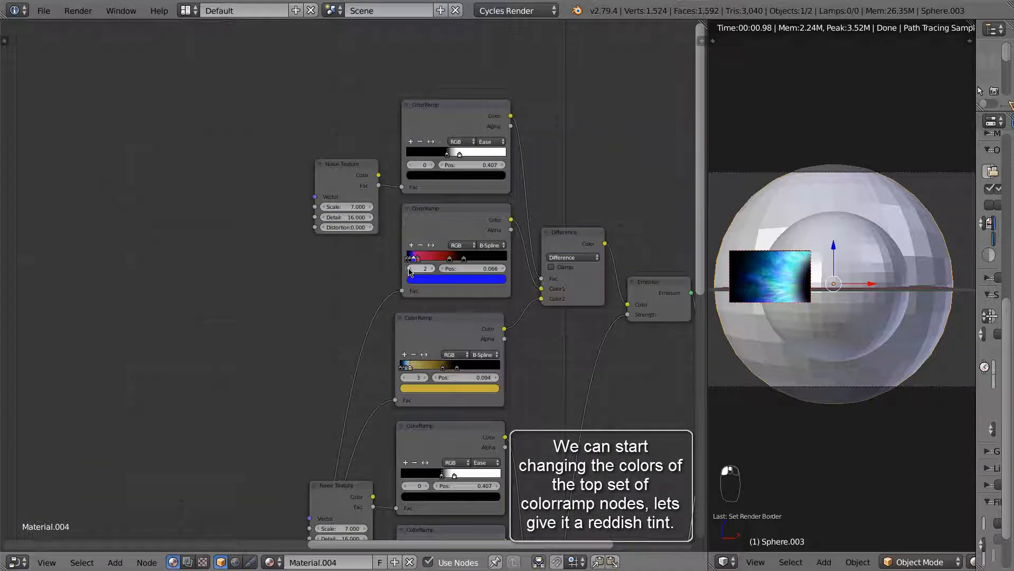
click(438, 279)
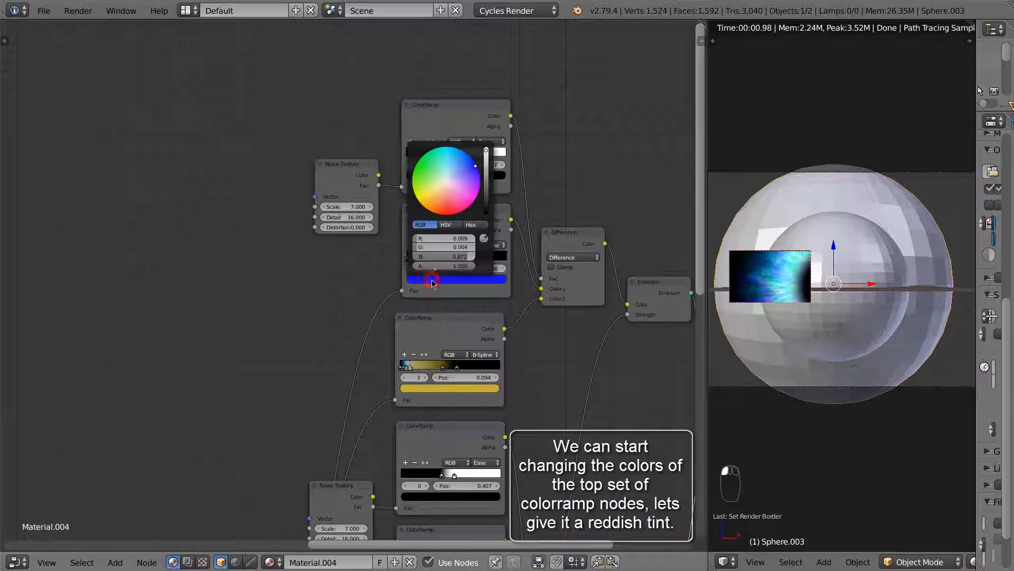
click(444, 216)
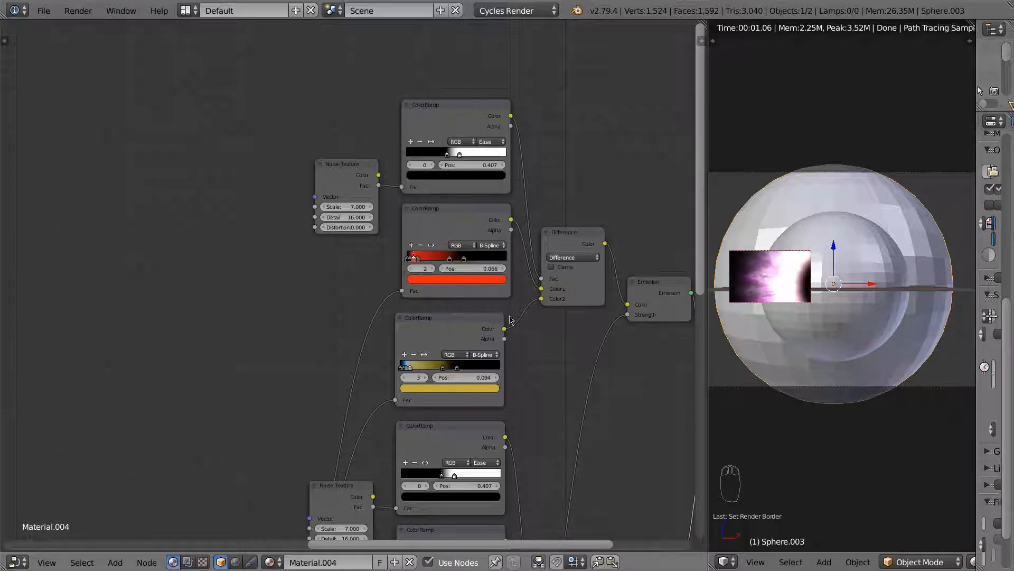
- Recolor stop 3 of the second ColorRamp from the top to a golden yellow
click(434, 271)
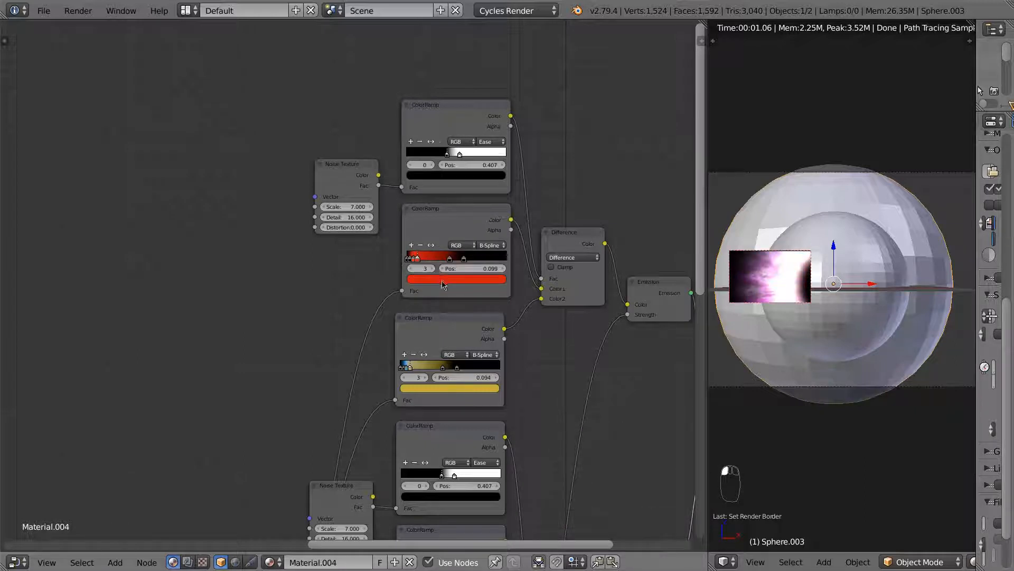
click(441, 280)
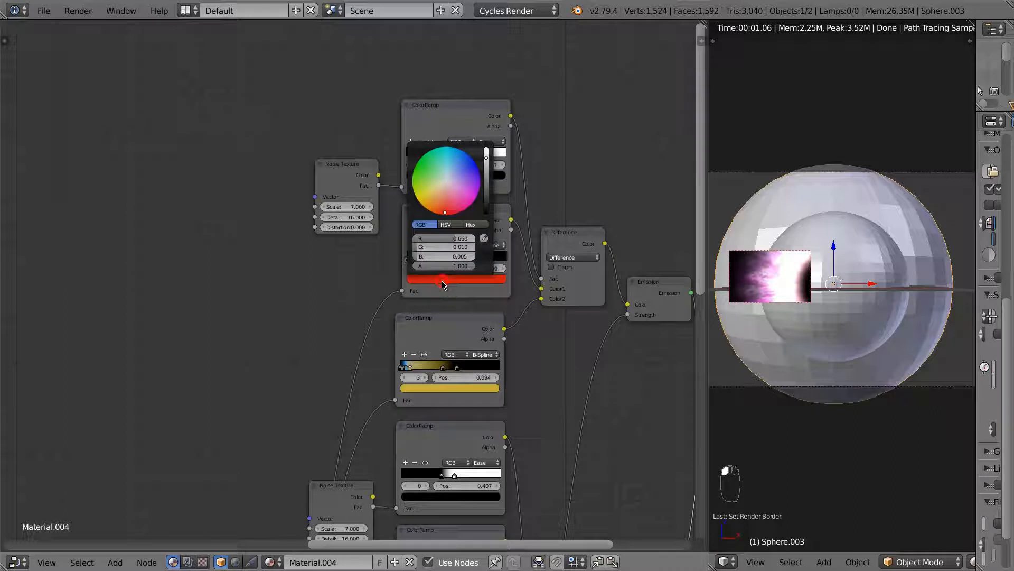
click(486, 164)
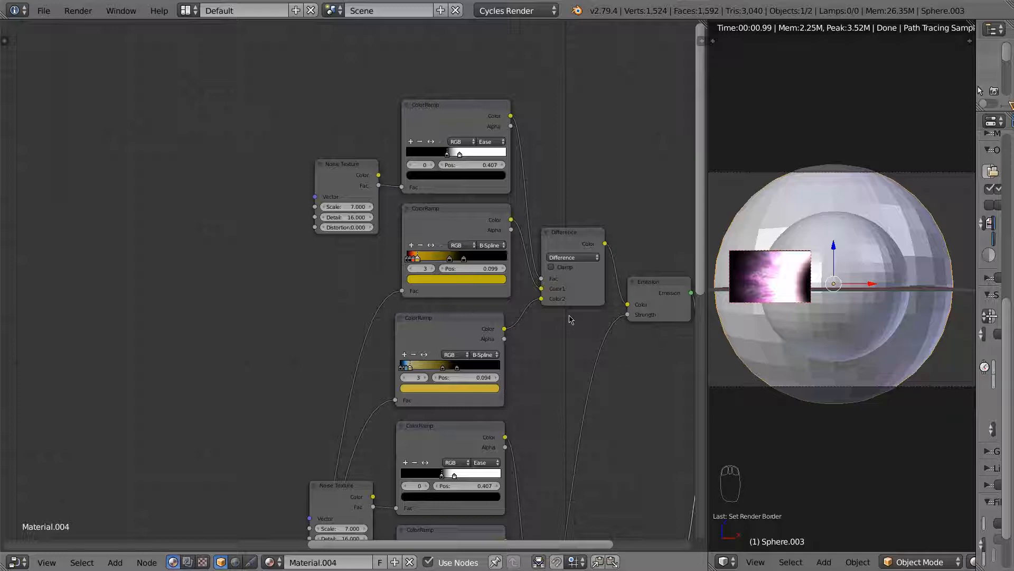
- Switch the preview between the two color sets by setting the Mix Shader's Fac to 1.000 and back to 0.000
middle_drag(575, 347, 531, 270)
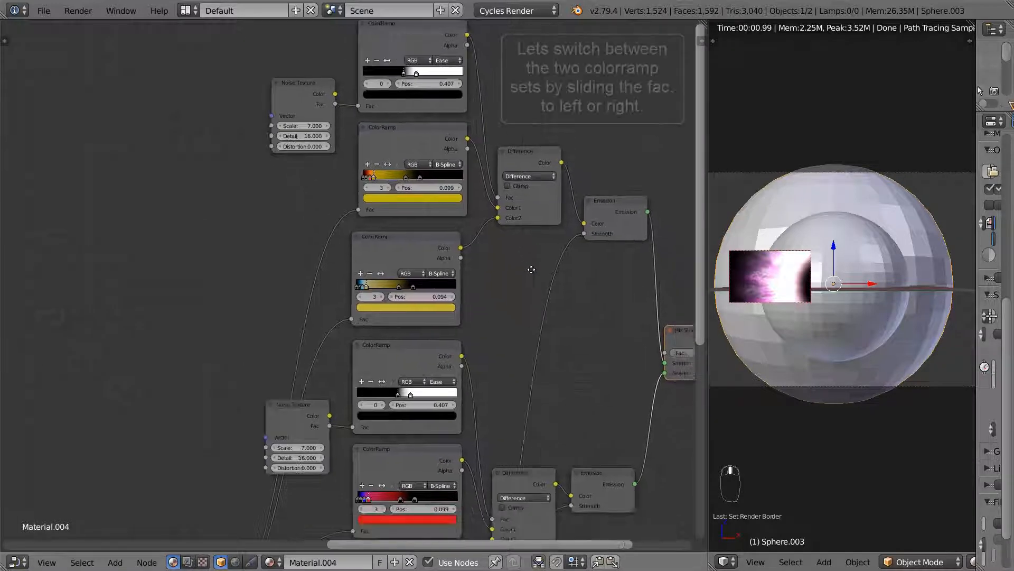
middle_drag(597, 361, 500, 356)
drag(600, 350, 646, 355)
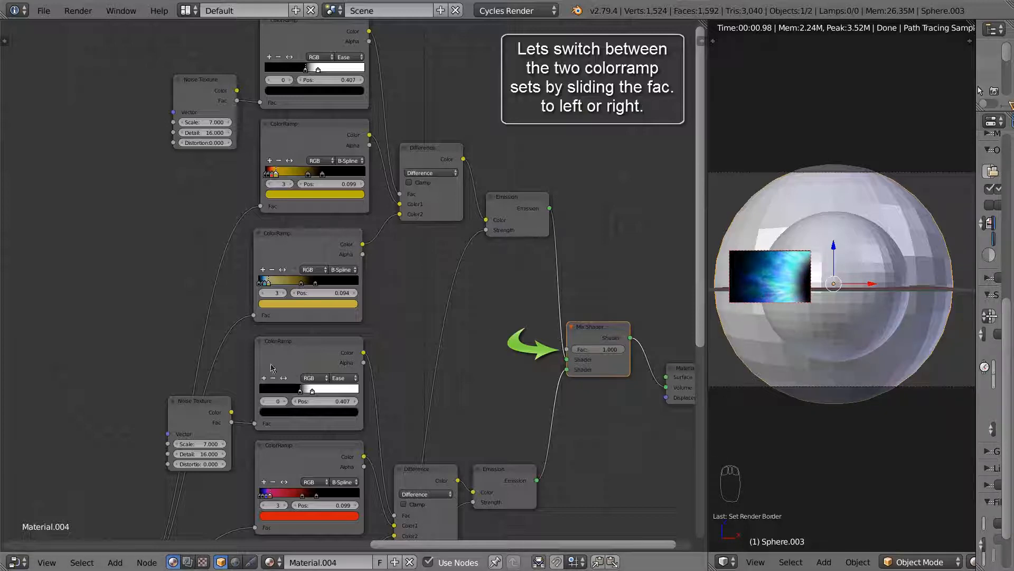
middle_drag(370, 368, 359, 245)
middle_drag(457, 266, 450, 367)
drag(608, 320, 459, 326)
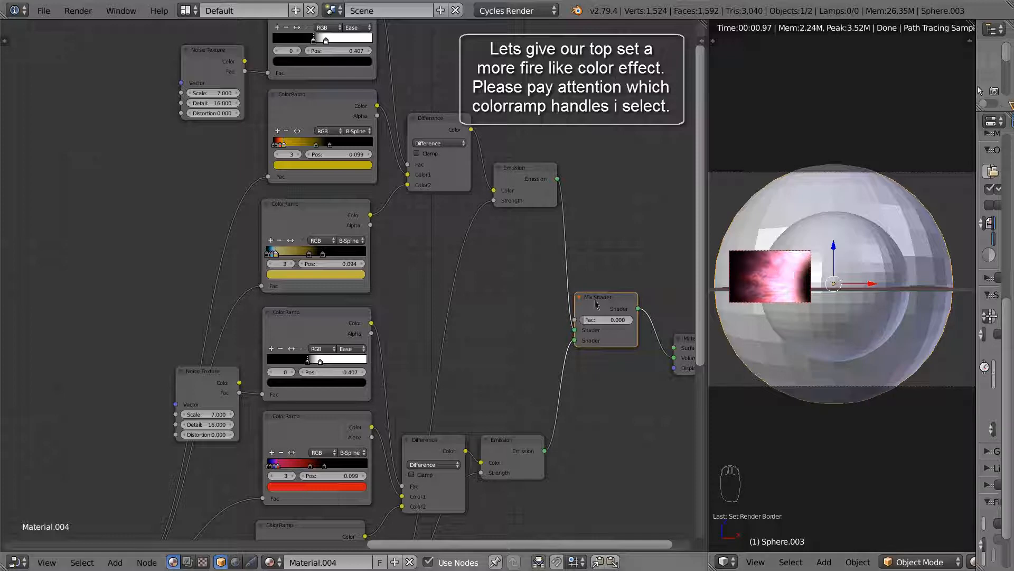
- Recolor stop 2 of the third ColorRamp from the top to a bright orange-red
middle_drag(423, 240, 451, 331)
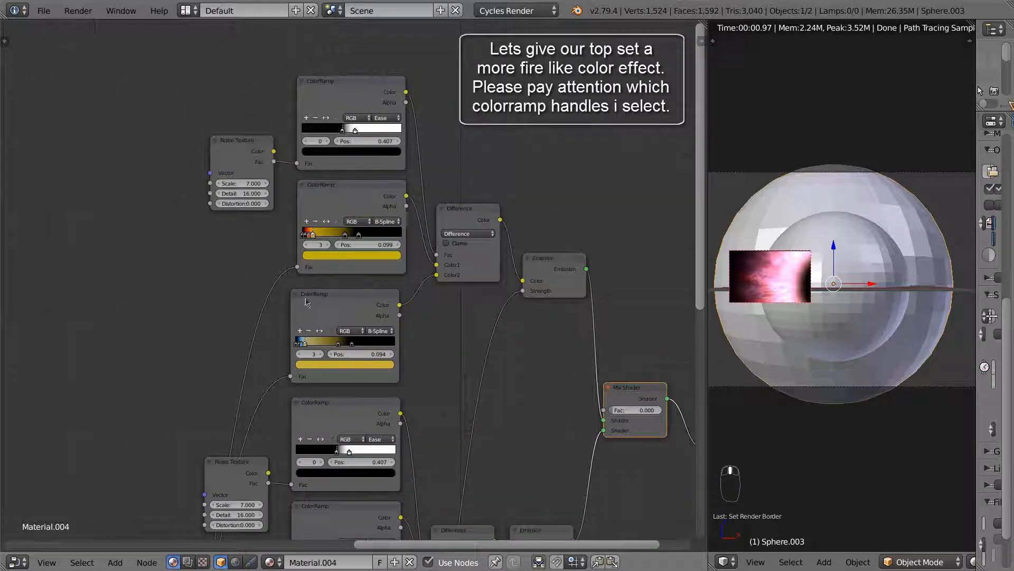
click(315, 314)
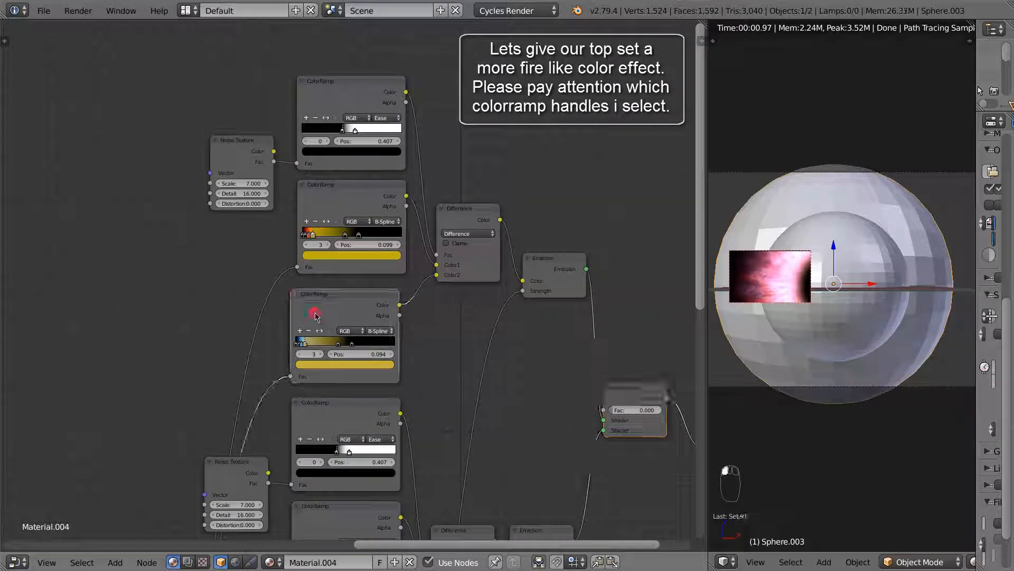
click(302, 355)
click(315, 364)
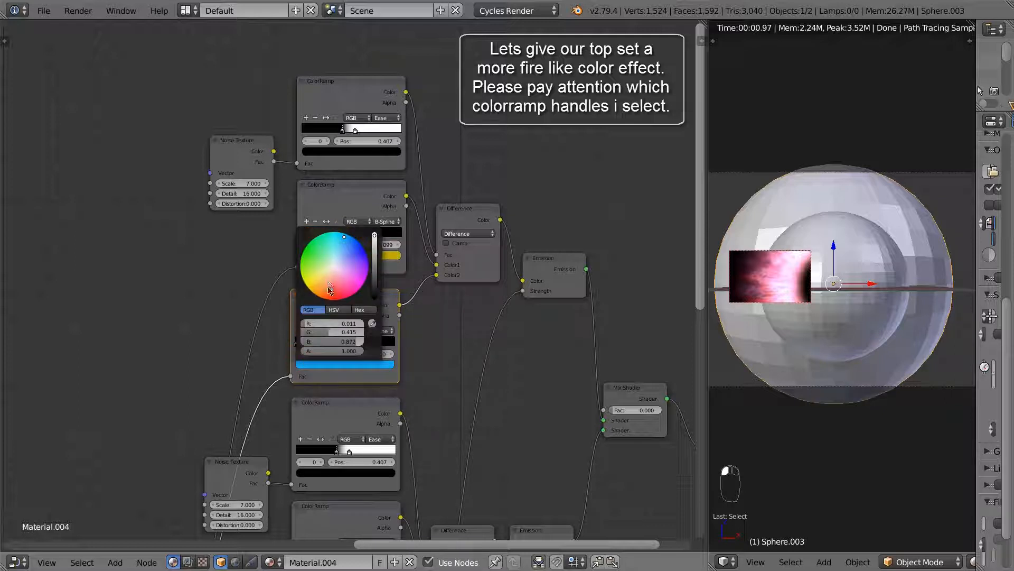
click(329, 301)
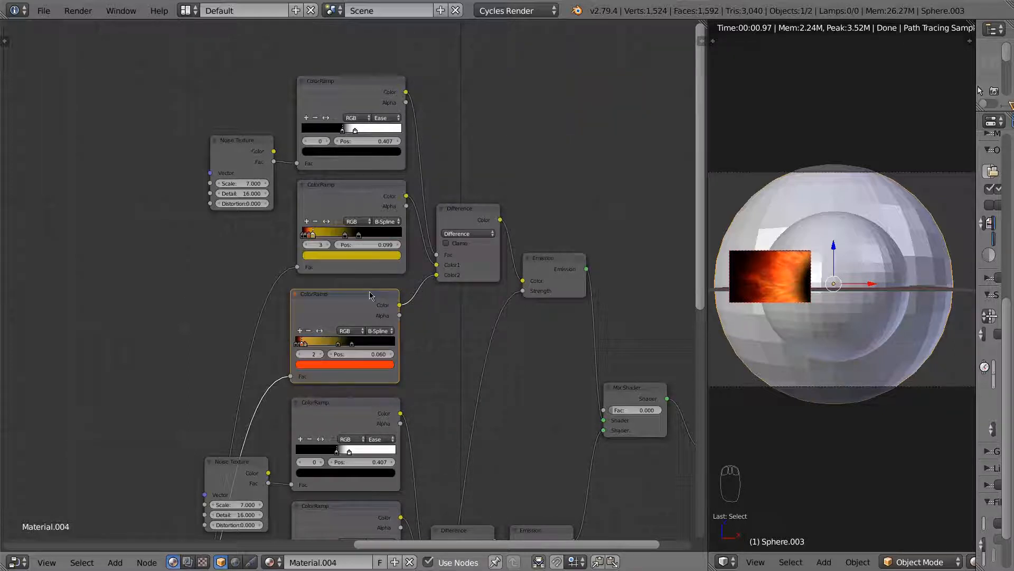
- Recolor stop 3 of the third ColorRamp to a dark orange and move it to position 0.254
click(320, 353)
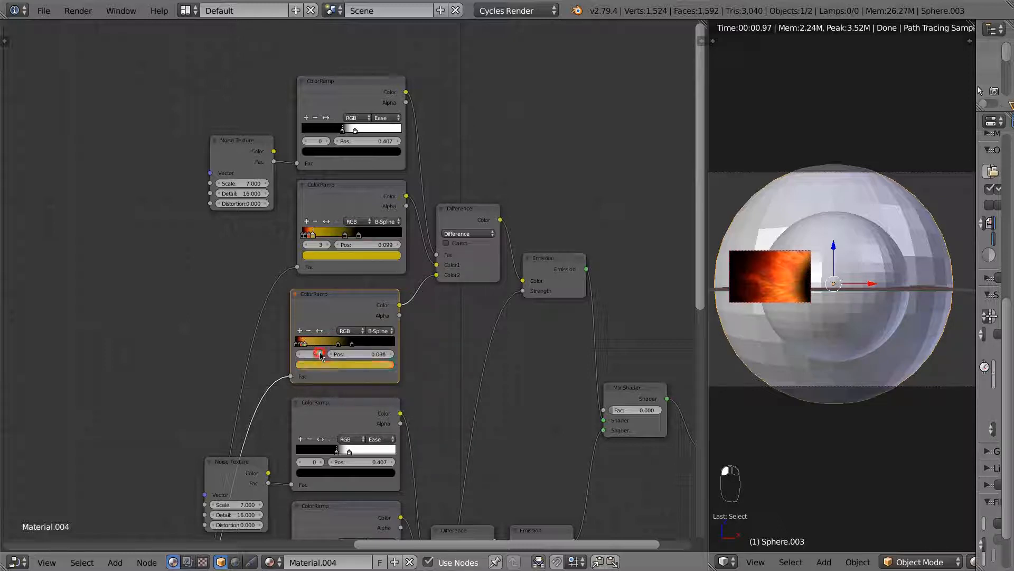
click(332, 364)
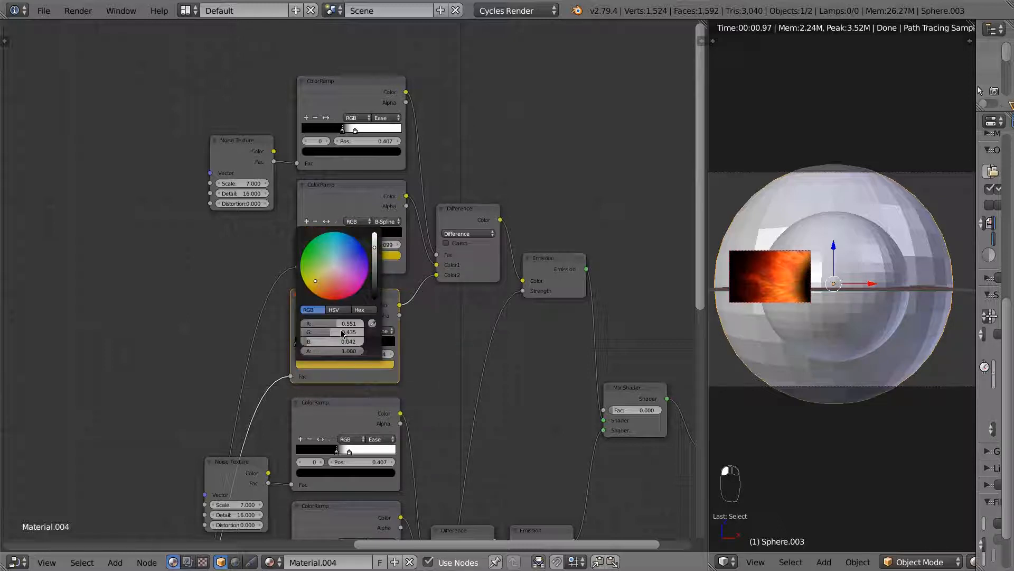
click(327, 301)
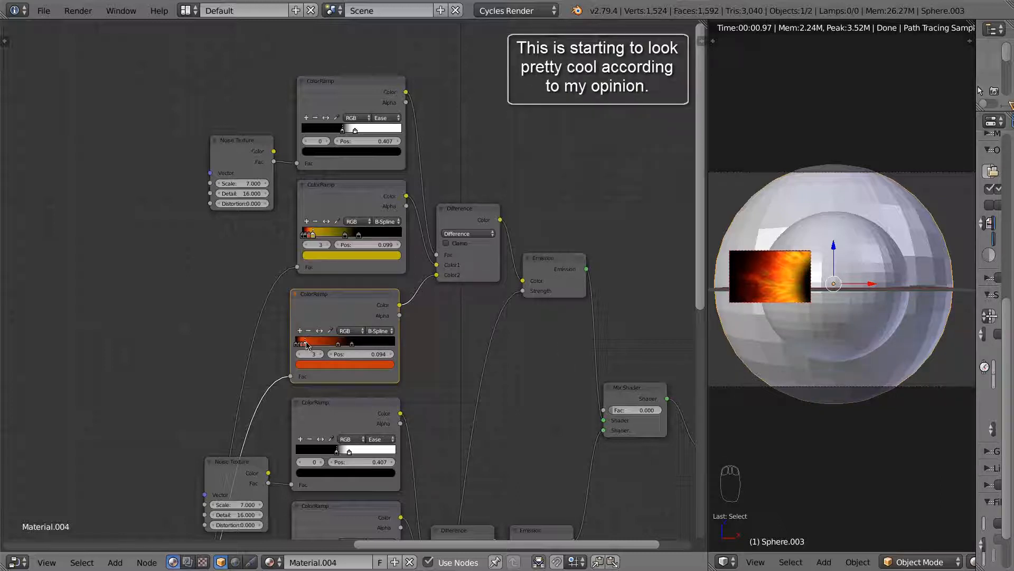
drag(307, 346, 334, 348)
- Preview the full iris with a render border around the eyeball, and redraw the border as a thin strip across the iris's left side
scroll(324, 236, up, 1)
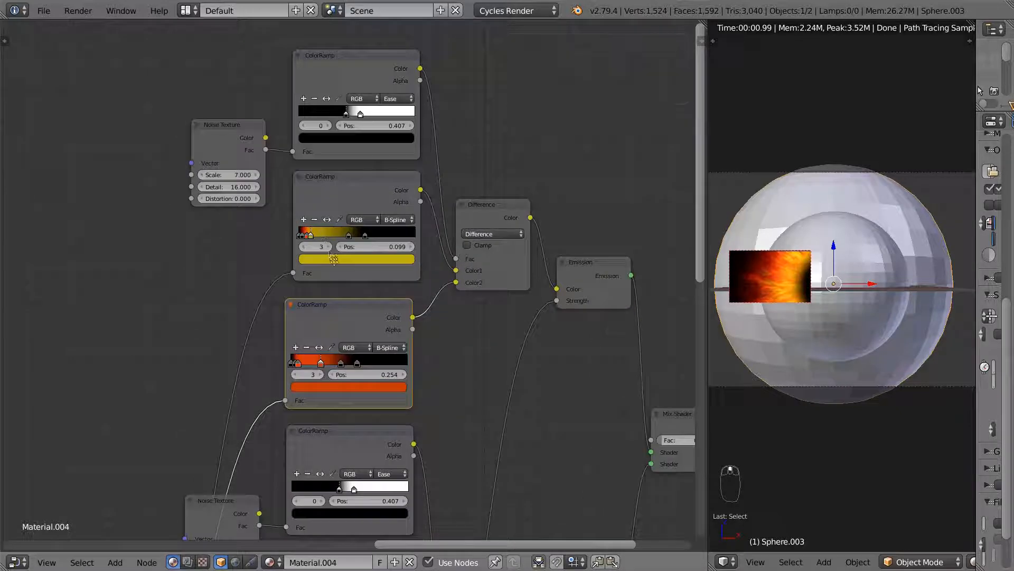
middle_drag(322, 210, 340, 267)
click(338, 257)
scroll(348, 287, up, 3)
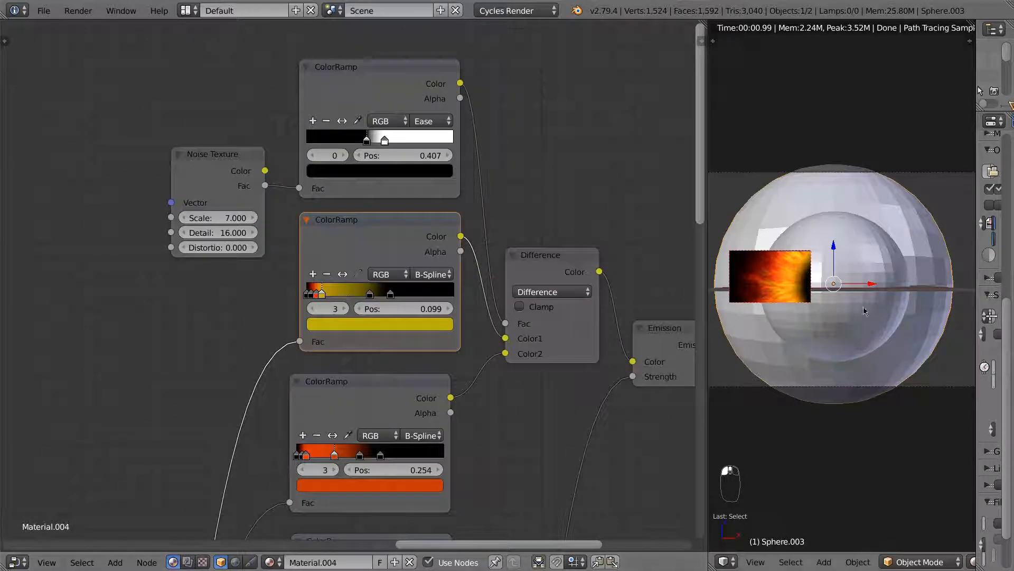
scroll(842, 284, down, 2)
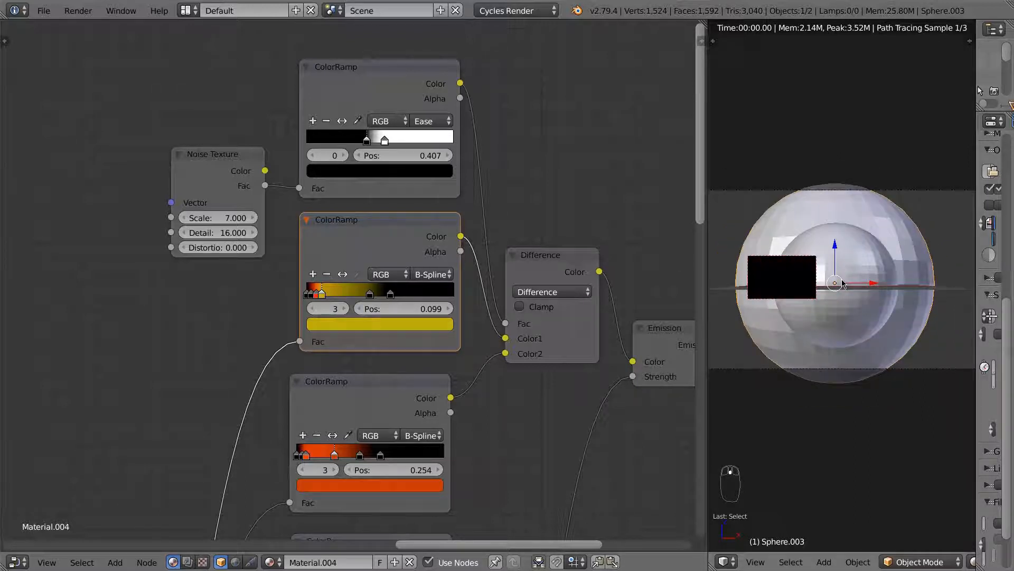
key(shift+b)
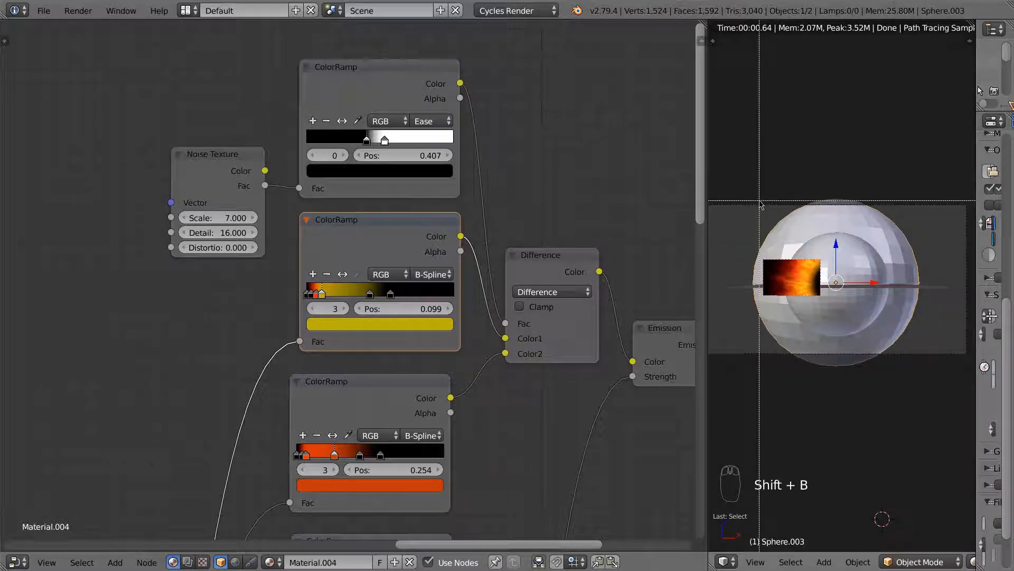
drag(760, 209, 918, 368)
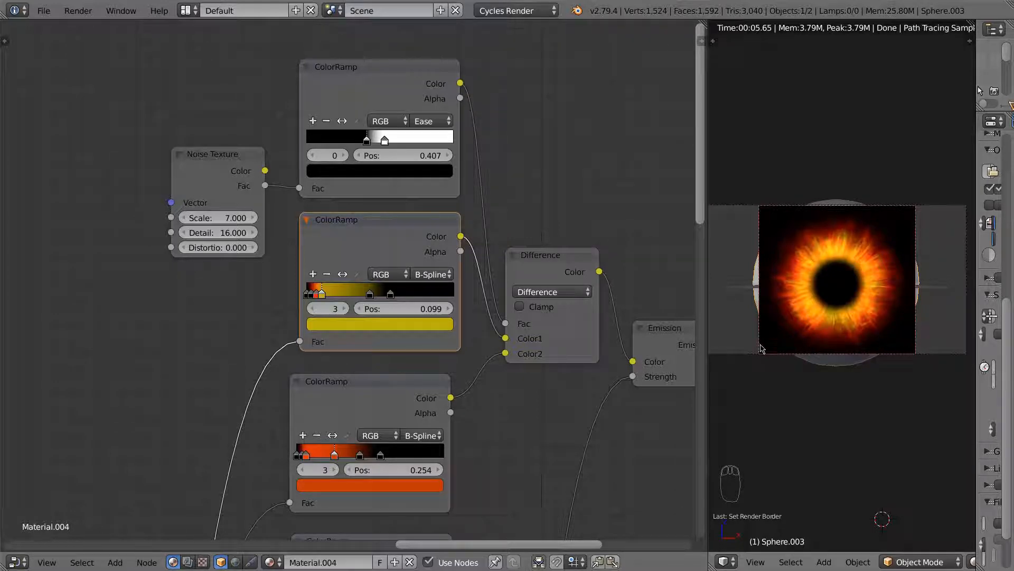
key(shift+b)
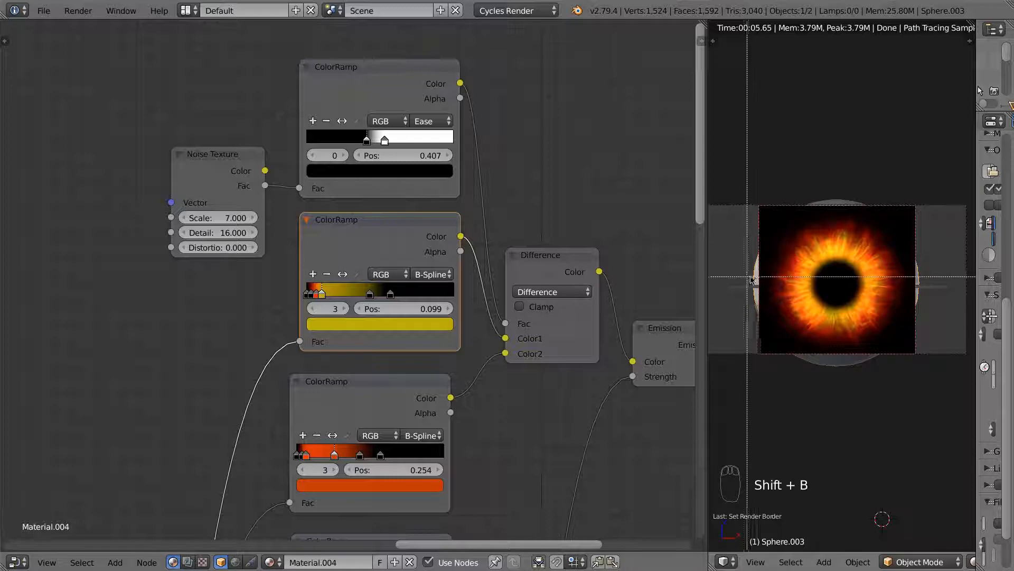
drag(753, 274, 825, 298)
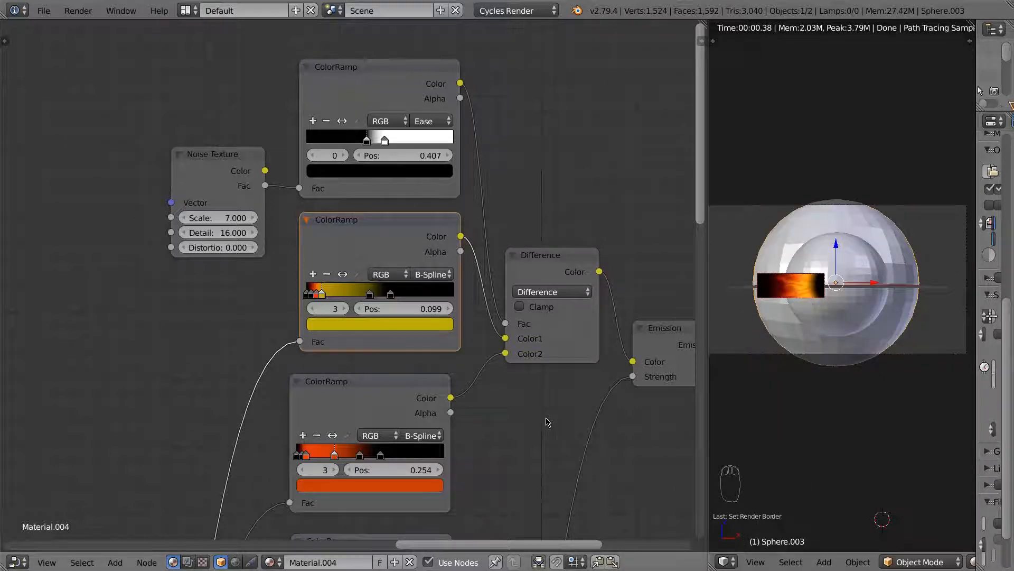
- Set the Mix Shader's Fac to 1.000 to switch the preview to the lower color set
scroll(566, 381, down, 2)
middle_drag(616, 464, 550, 256)
middle_drag(550, 354, 410, 374)
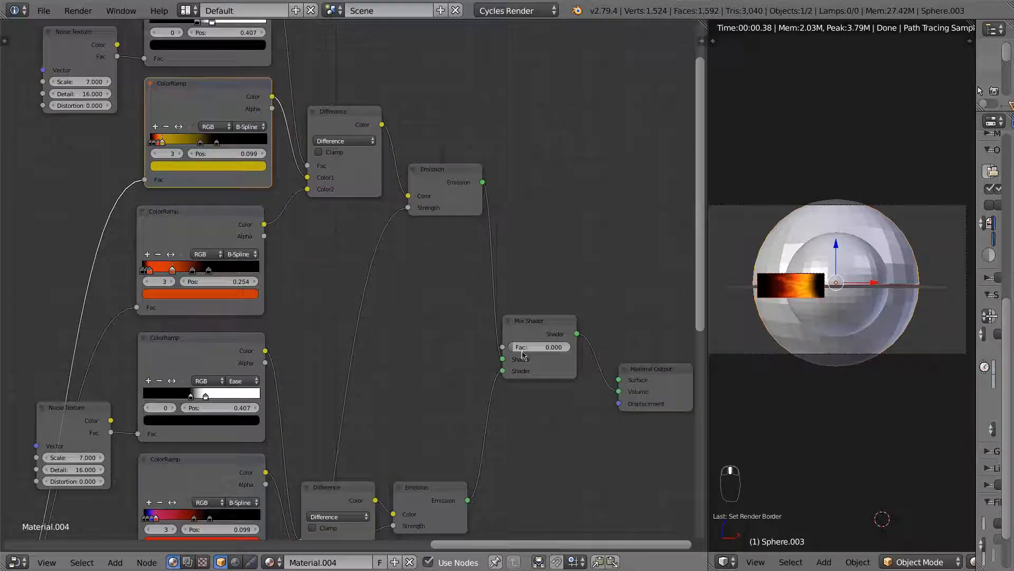
drag(523, 349, 540, 322)
- Duplicate the topmost black-and-white ColorRamp, place the copy left of the ColorRamp column and link its Color to the Mix Shader's Fac
scroll(535, 344, down, 3)
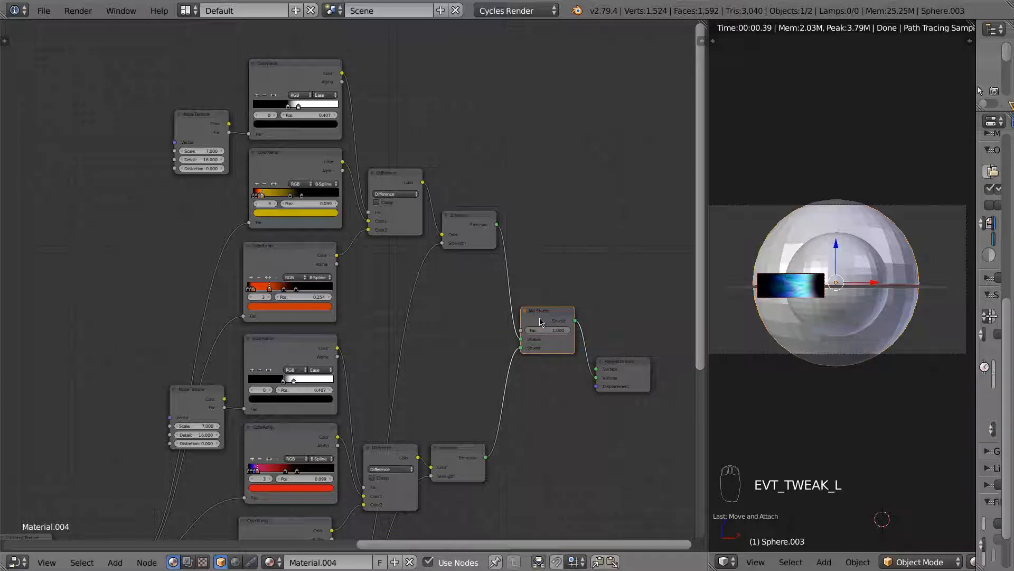
scroll(540, 322, down, 5)
middle_drag(488, 313, 536, 299)
click(428, 146)
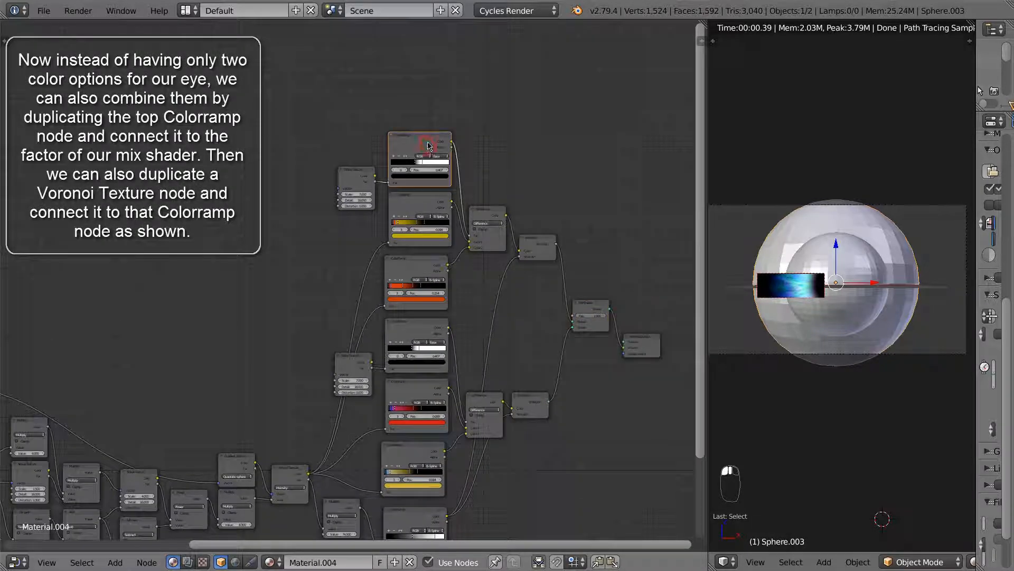
key(shift+d)
click(310, 257)
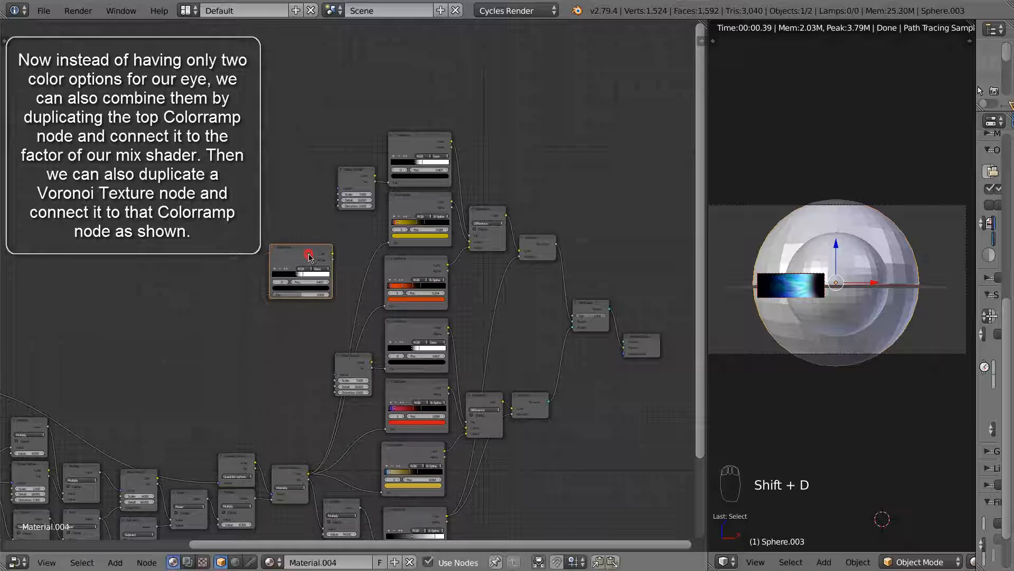
middle_drag(272, 324, 353, 328)
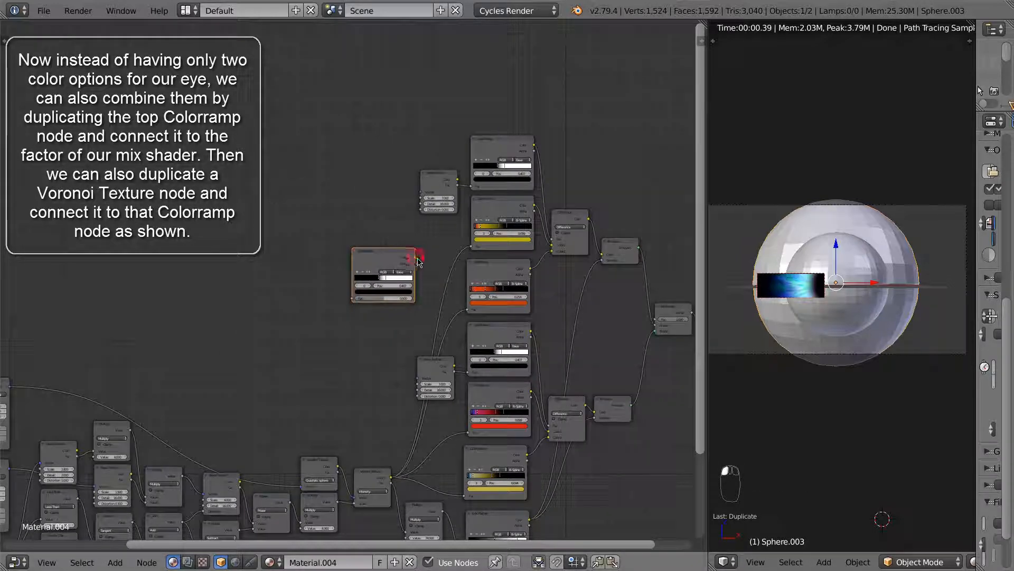
drag(415, 257, 643, 325)
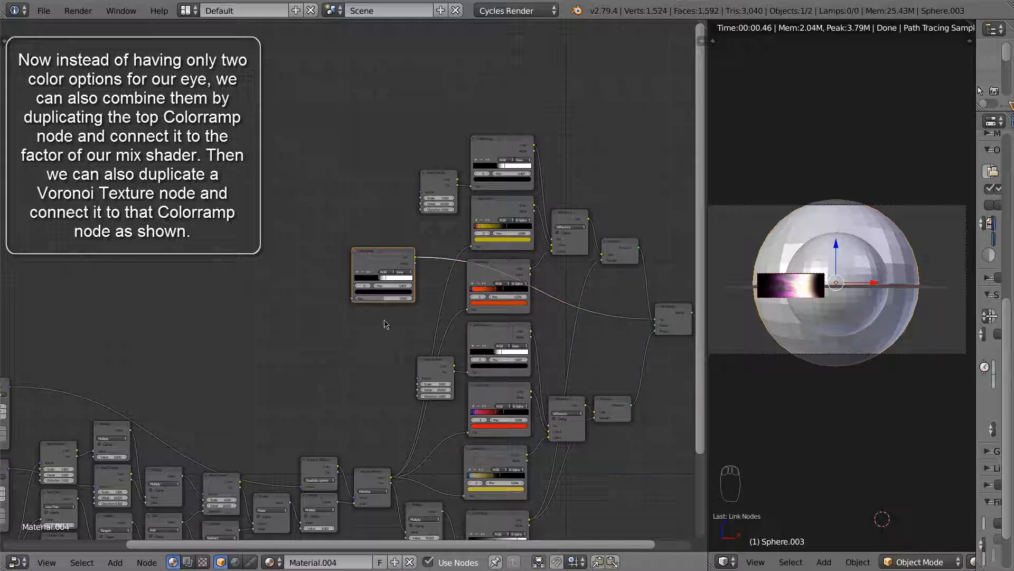
- Duplicate the Voronoi Texture node and place the copy just left of the ColorRamp that feeds the Mix Shader
scroll(384, 324, up, 1)
click(368, 492)
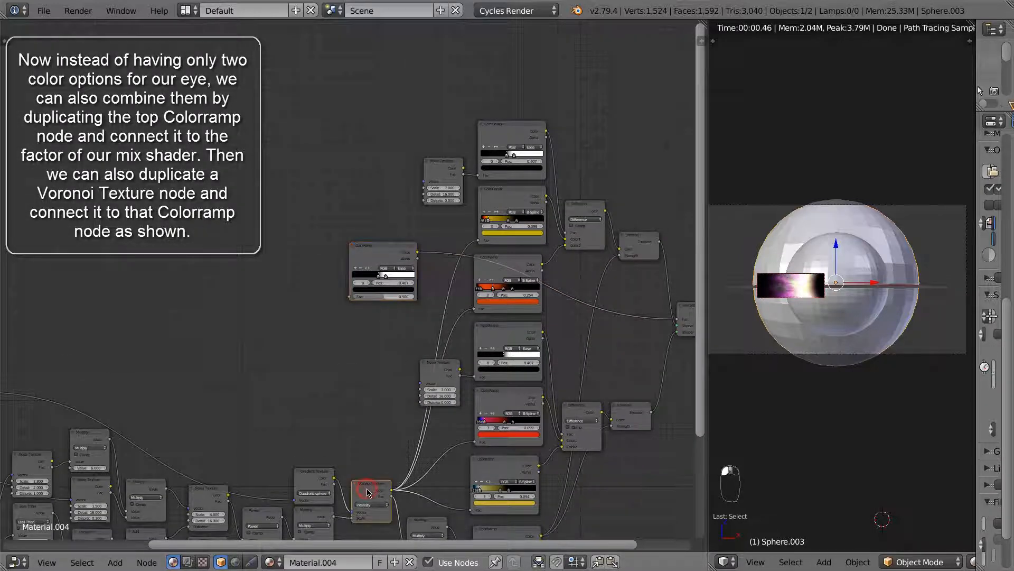
key(shift+d)
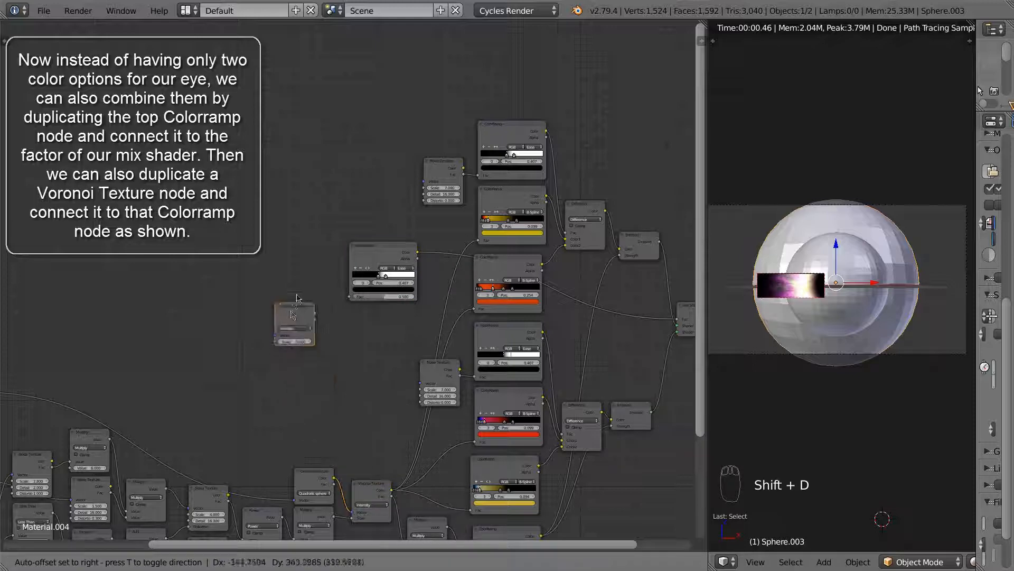
click(304, 285)
scroll(349, 311, up, 2)
scroll(348, 308, up, 1)
middle_drag(349, 307, 307, 333)
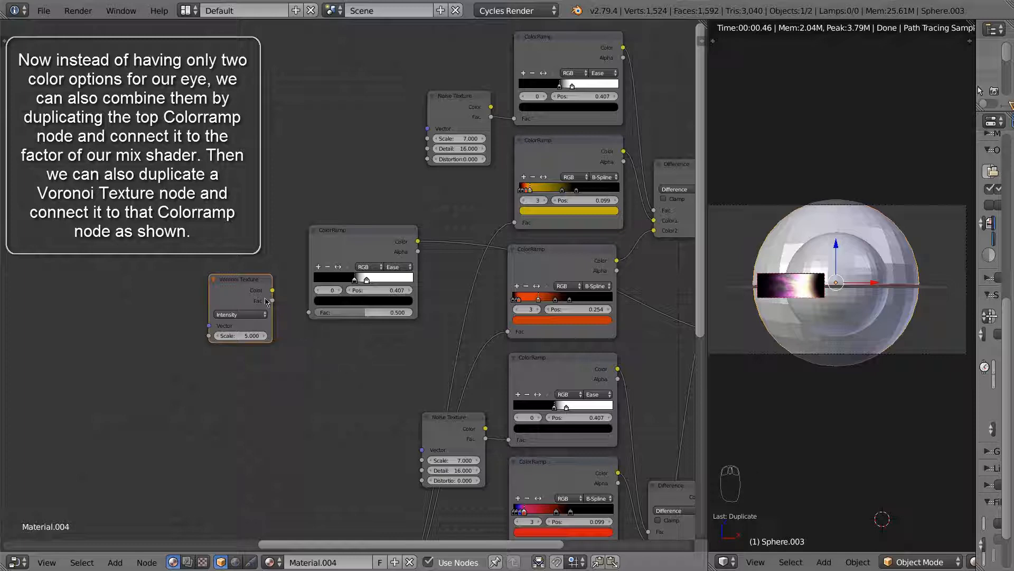
- Link the new Voronoi Texture's Fac to the duplicated ColorRamp's Fac and move that ramp's black stop to 0.449
drag(275, 301, 309, 312)
click(312, 314)
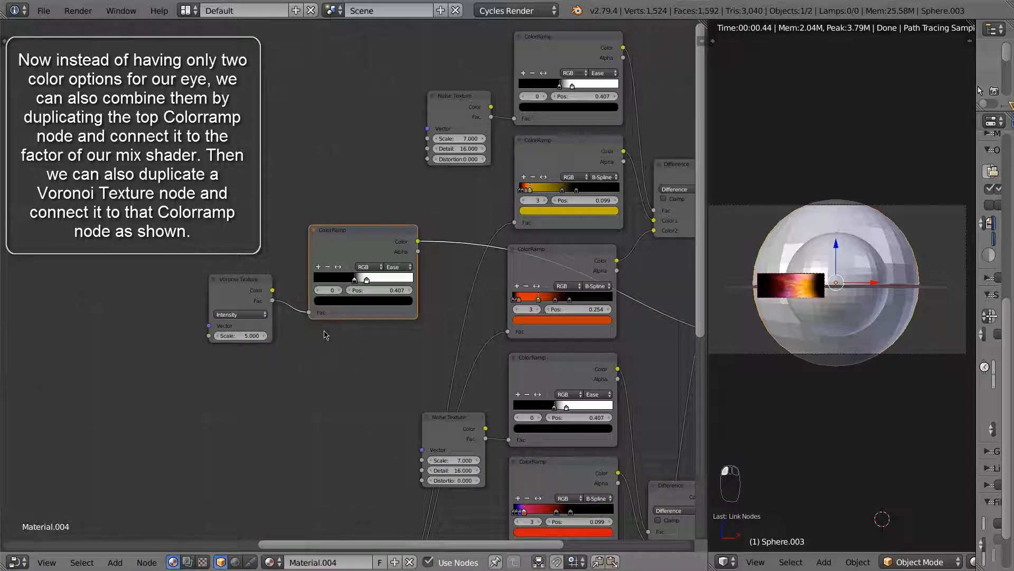
middle_drag(663, 366, 438, 284)
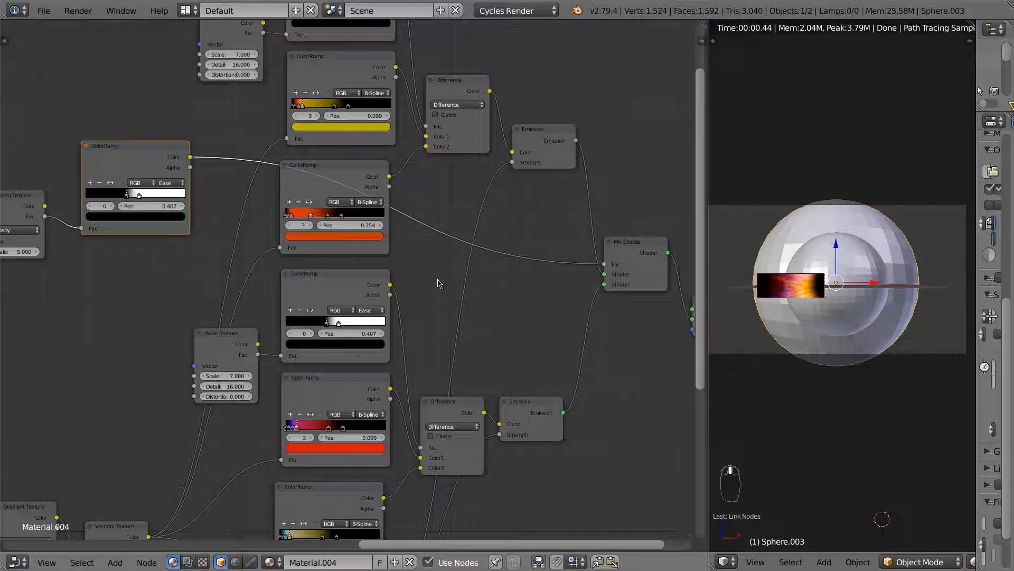
middle_drag(249, 251, 426, 308)
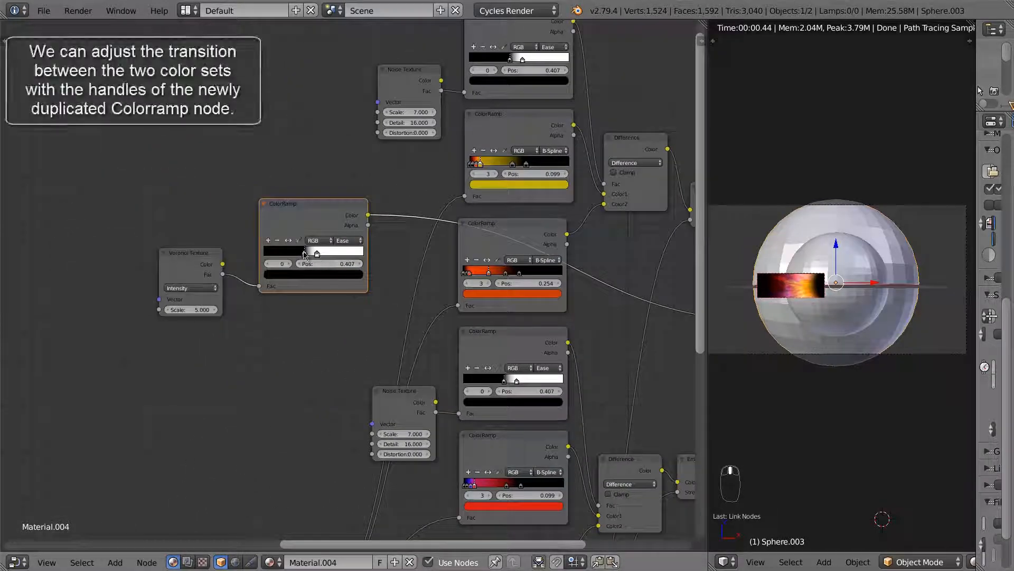
drag(305, 256, 311, 256)
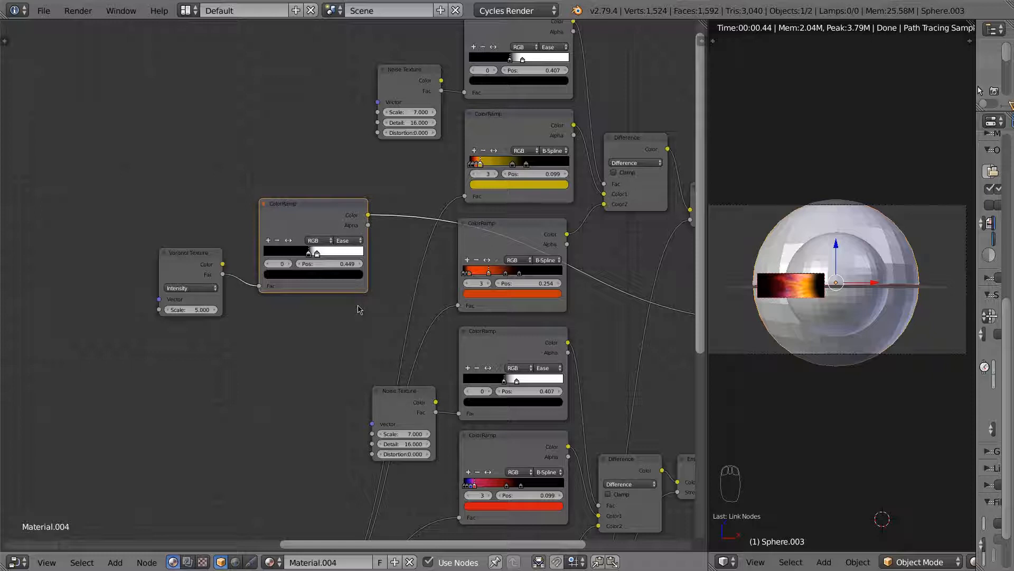
- Set a render border around the whole iris and preview the blended colors from a distance
key(shift+b)
drag(753, 208, 910, 357)
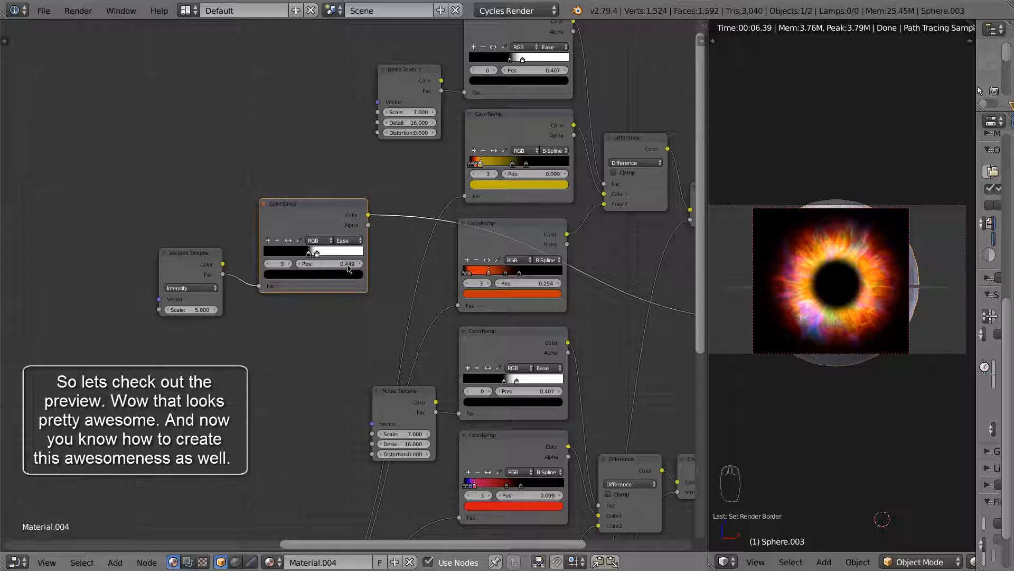
scroll(849, 293, down, 3)
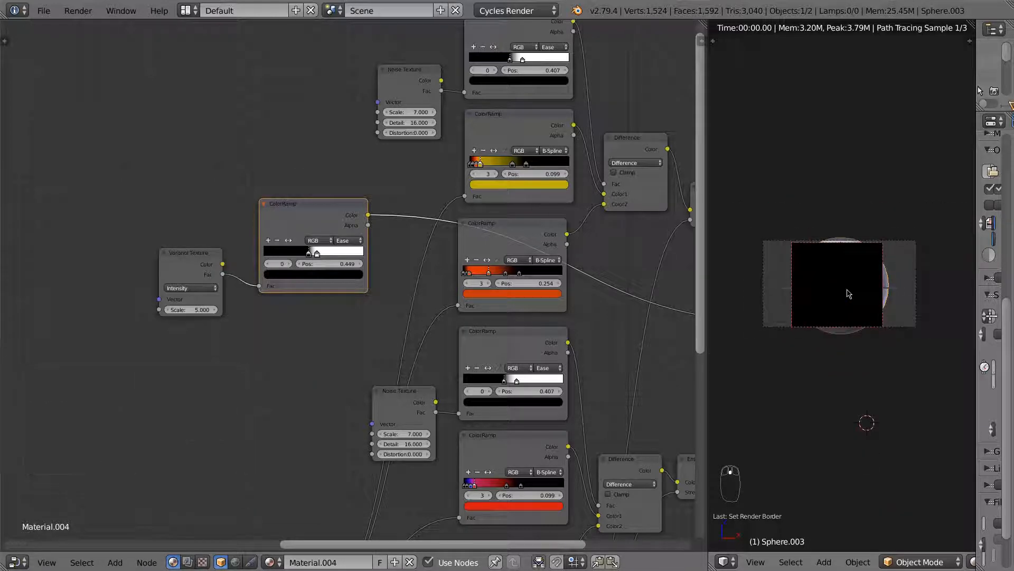
scroll(849, 294, down, 2)
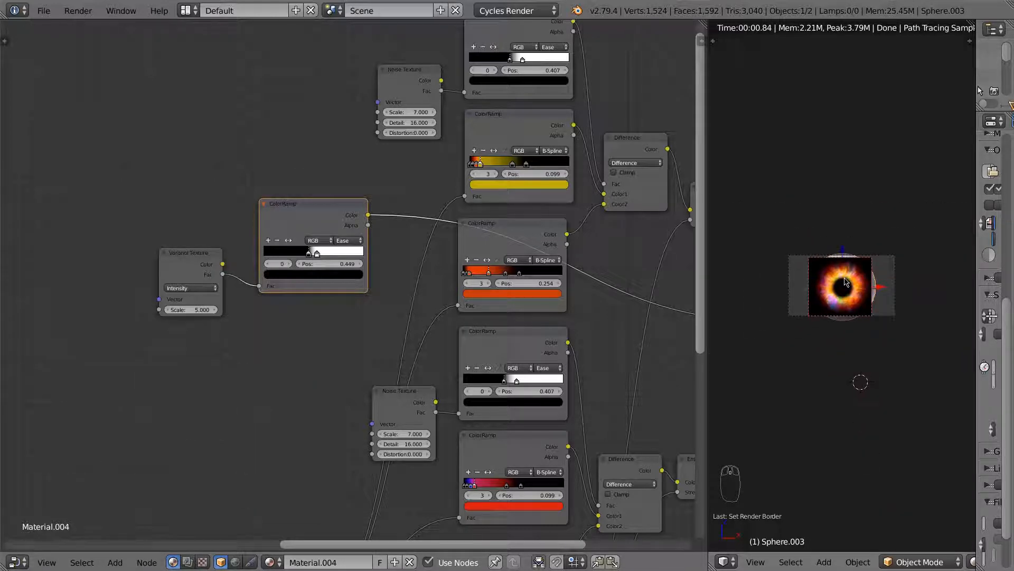
- Shift the transition ColorRamp's stops toward white, with the black stop at 0.561, and flip the ramp
drag(318, 256, 321, 258)
click(315, 258)
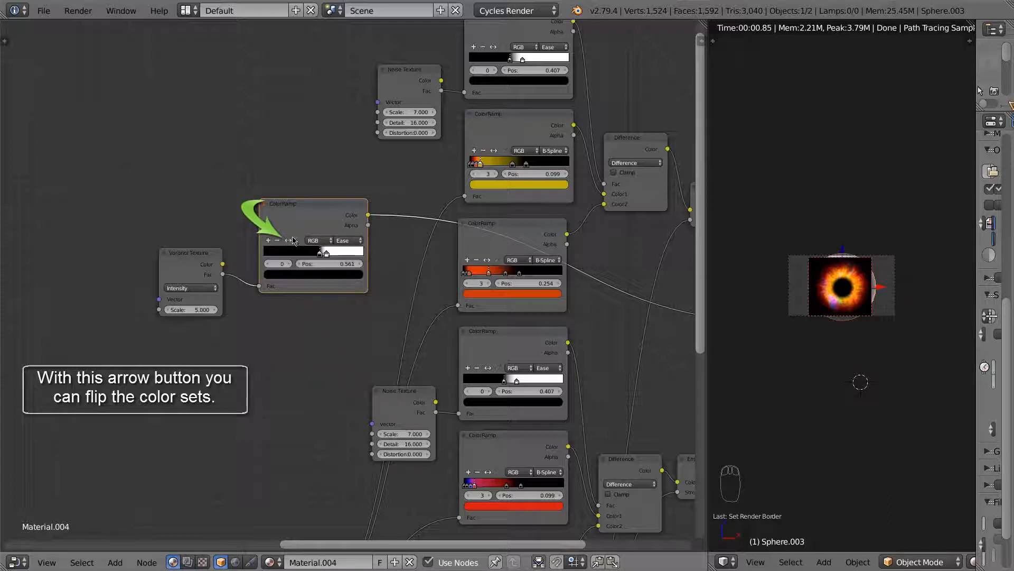
click(289, 241)
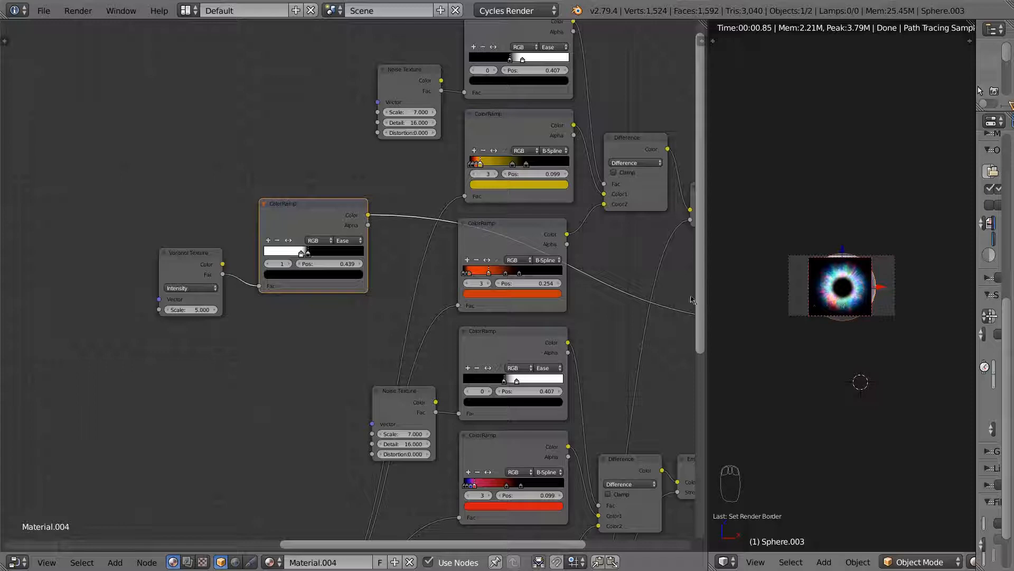
- Move the flipped transition ramp's black stop to 0.508 and flip the ramp back
scroll(309, 254, up, 2)
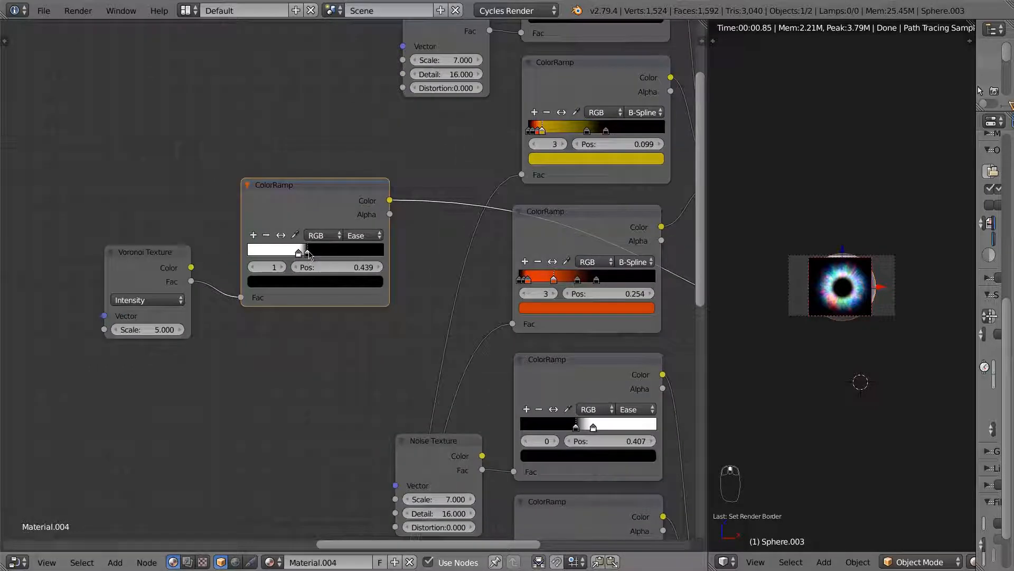
scroll(309, 254, up, 2)
drag(282, 306, 294, 306)
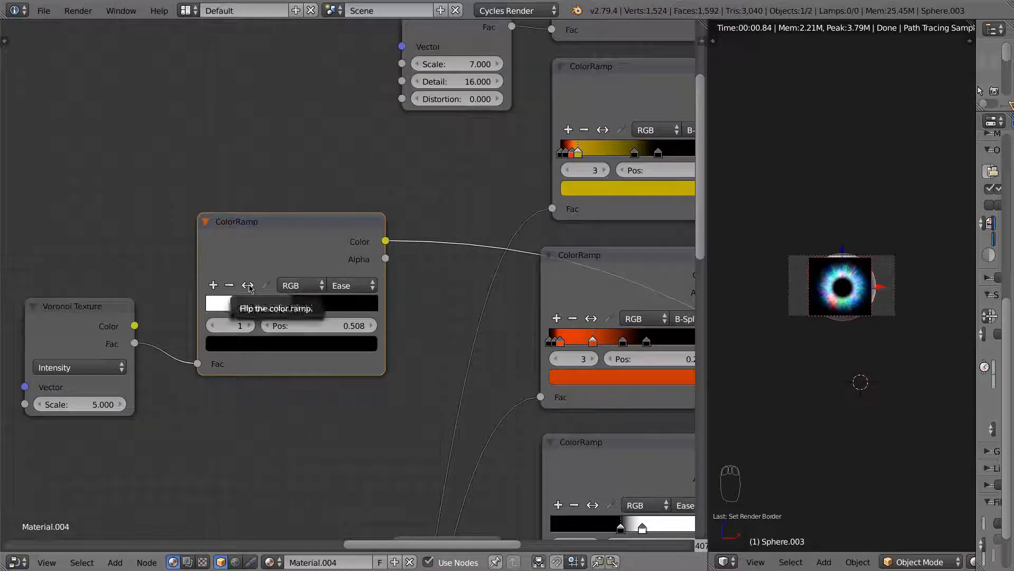
click(248, 285)
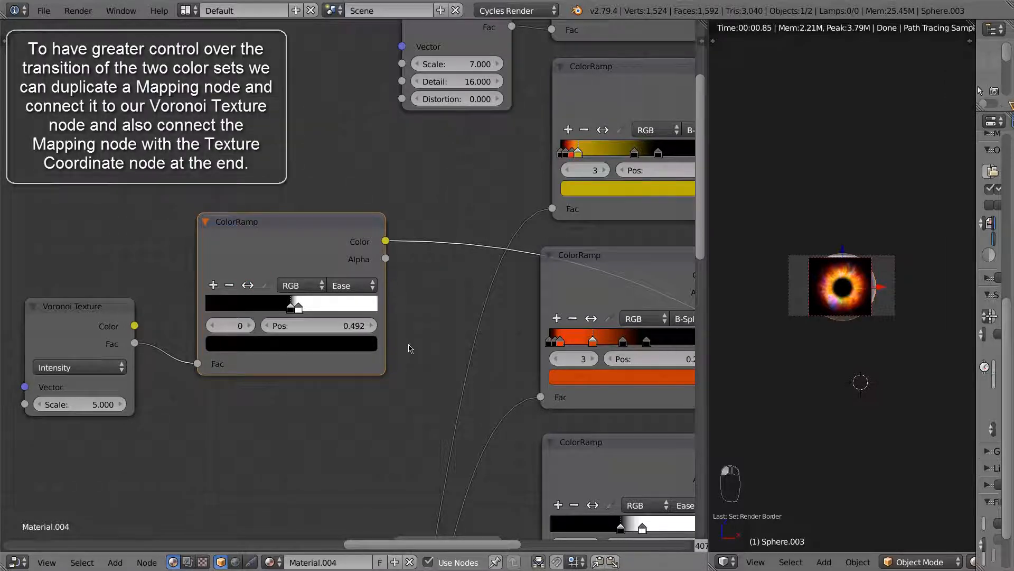
- Duplicate the topmost Mapping node and place the copy just left of the Voronoi Texture that drives the color transition
scroll(410, 348, down, 5)
scroll(357, 376, down, 9)
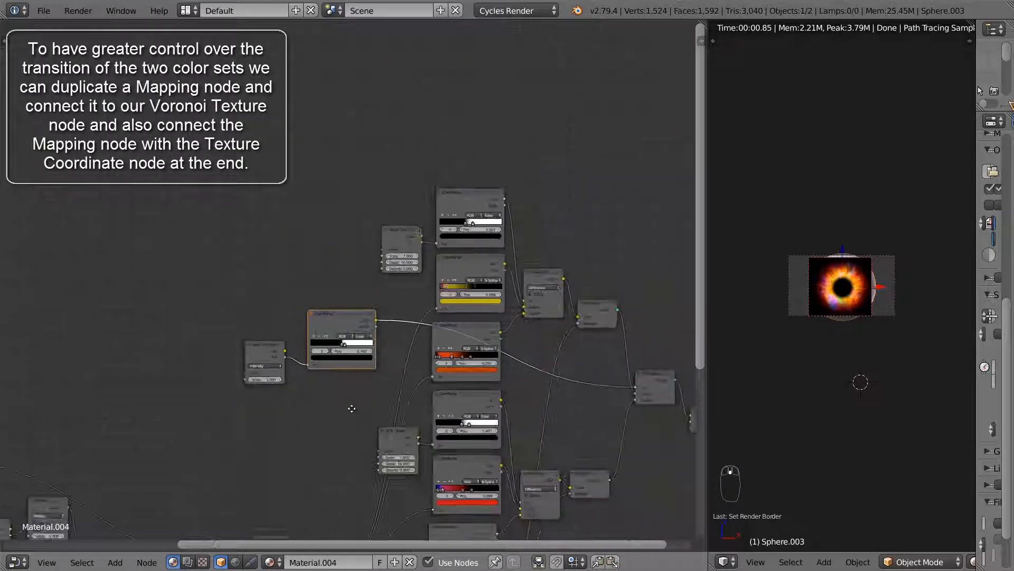
middle_drag(352, 409, 471, 251)
scroll(286, 344, down, 3)
middle_drag(313, 343, 368, 347)
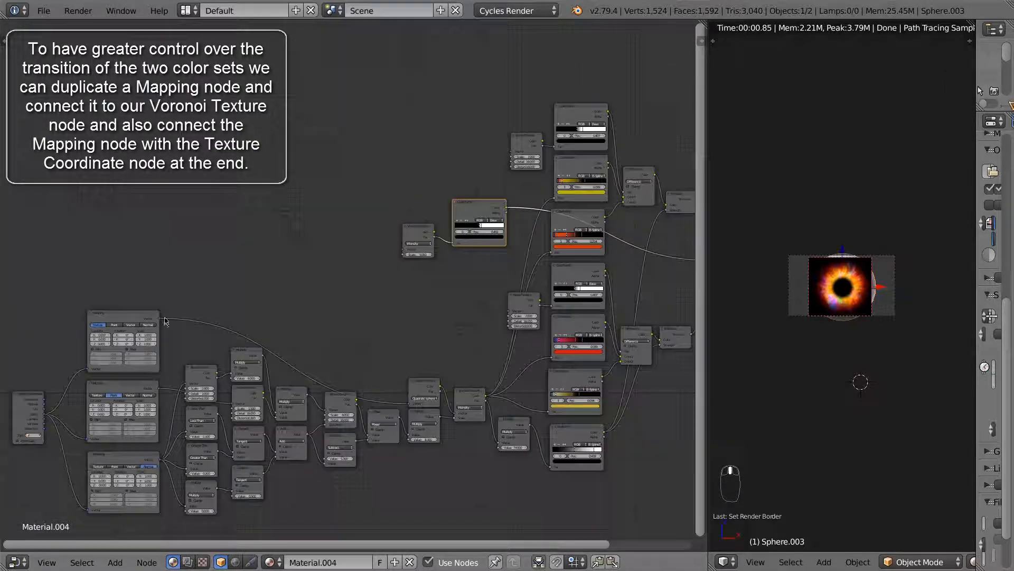
click(146, 321)
key(shift+d)
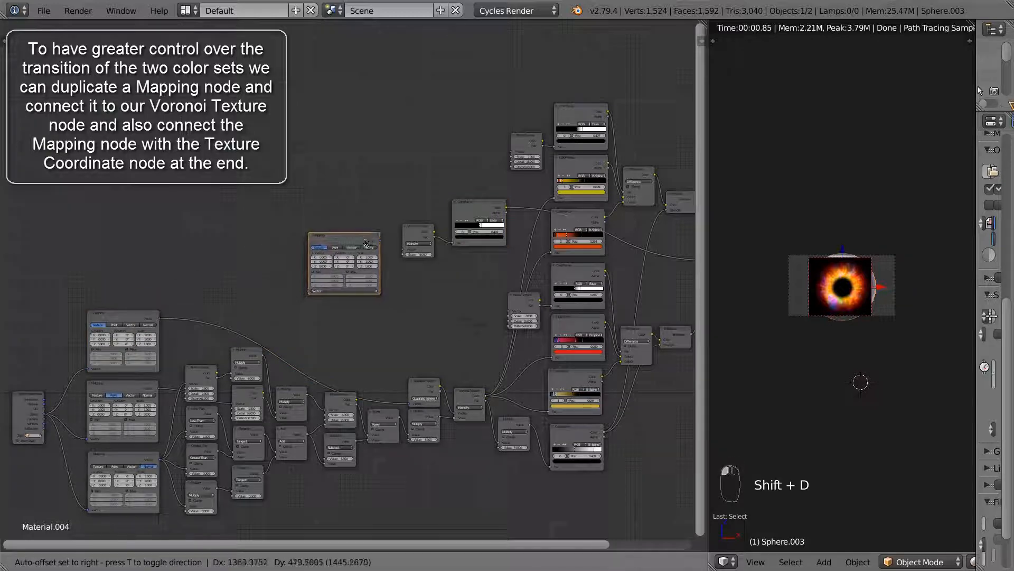
click(343, 237)
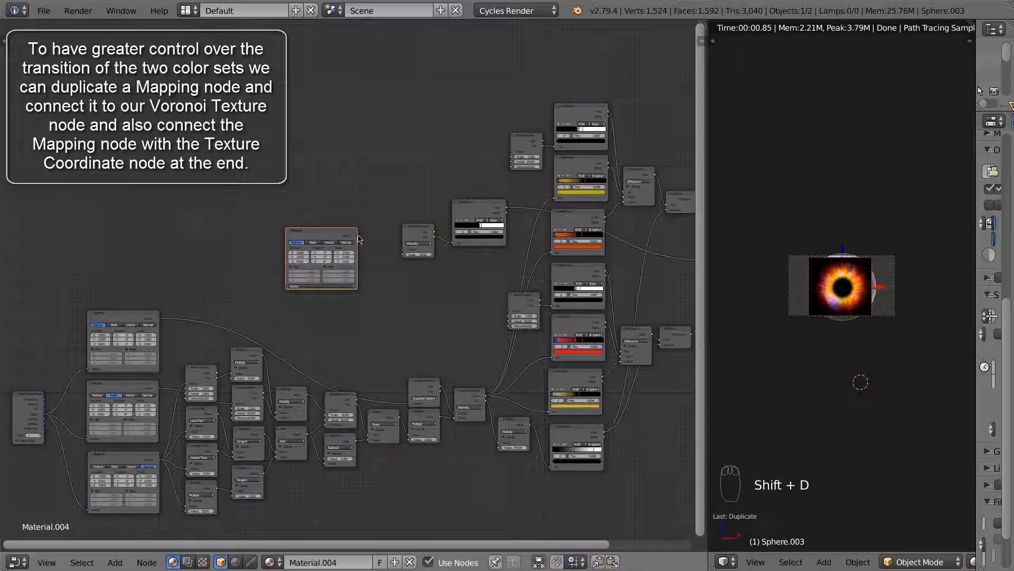
- Link the new Mapping node's output to the transition Voronoi's Vector, and the Texture Coordinate node to the Mapping's Vector input
drag(357, 236, 403, 254)
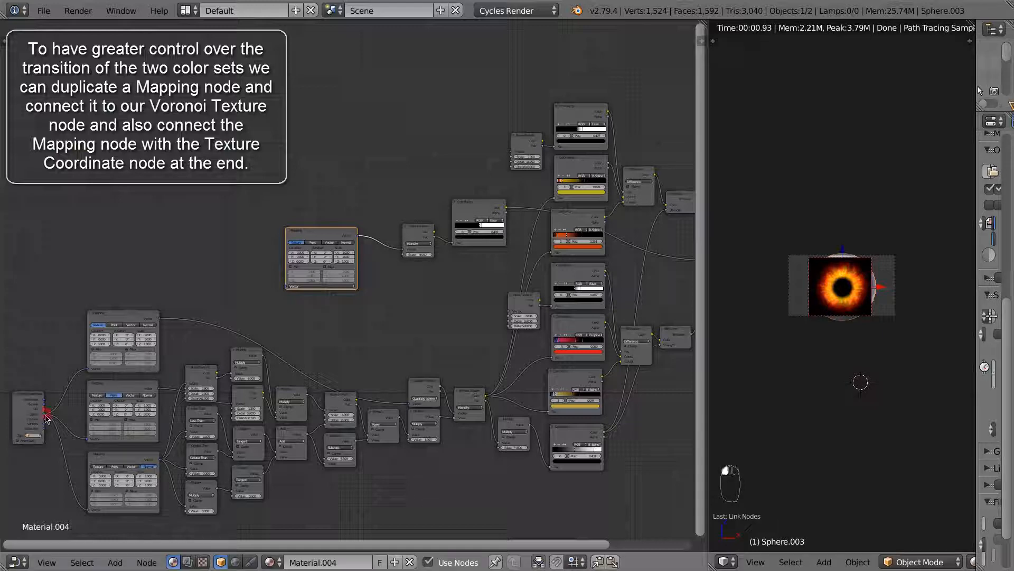
drag(46, 417, 286, 286)
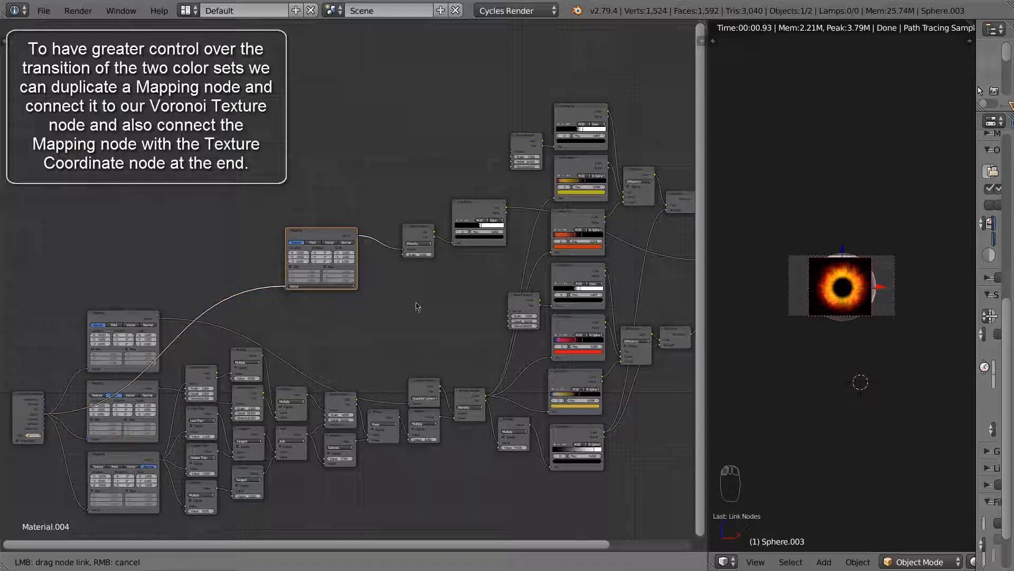
- Link the Texture Coordinate node to the Vector inputs of both Noise Textures beside the black-and-white ColorRamps
middle_drag(466, 290, 364, 322)
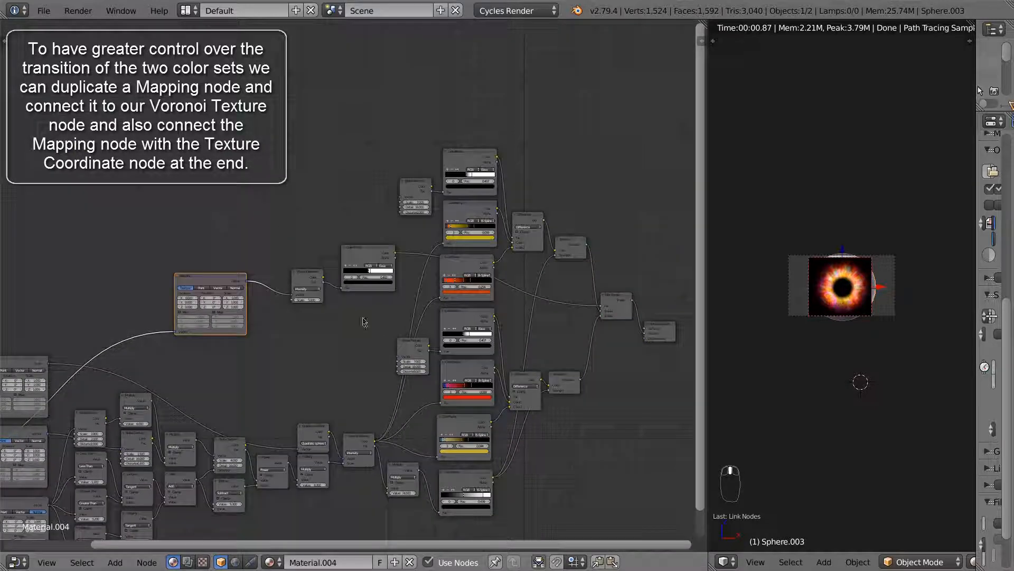
scroll(428, 274, up, 1)
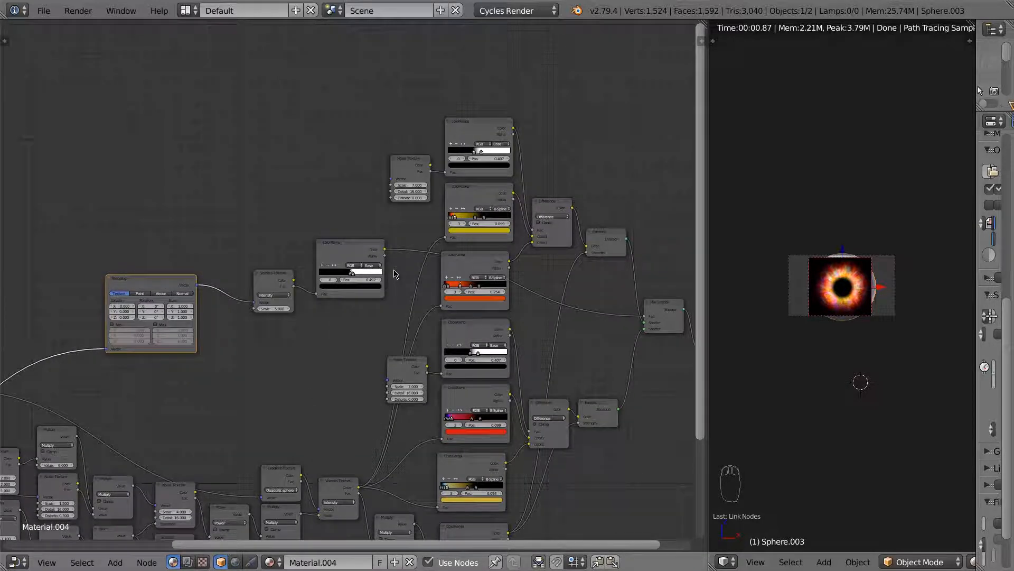
scroll(355, 324, down, 1)
middle_drag(355, 324, 394, 304)
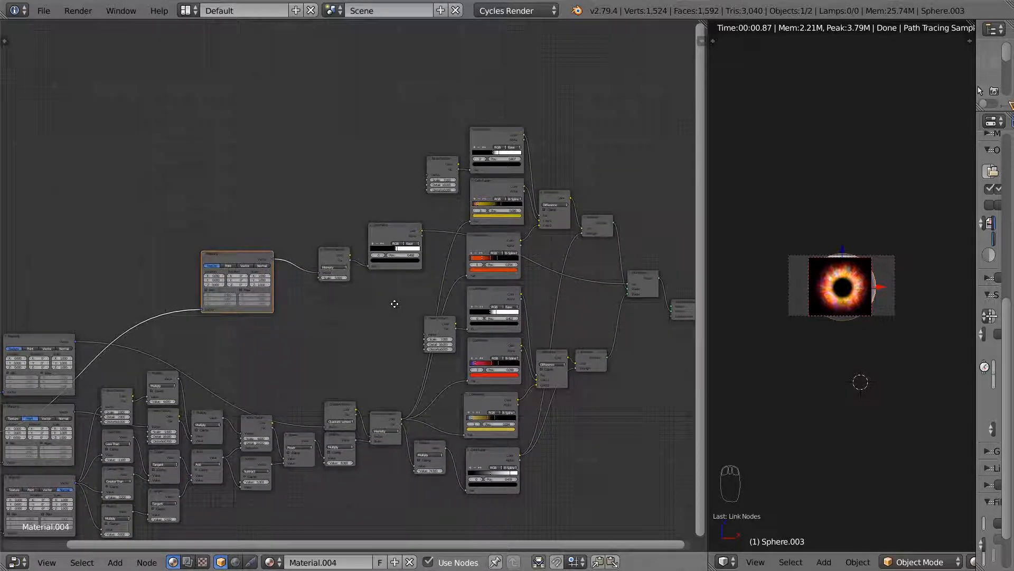
middle_drag(395, 304, 398, 302)
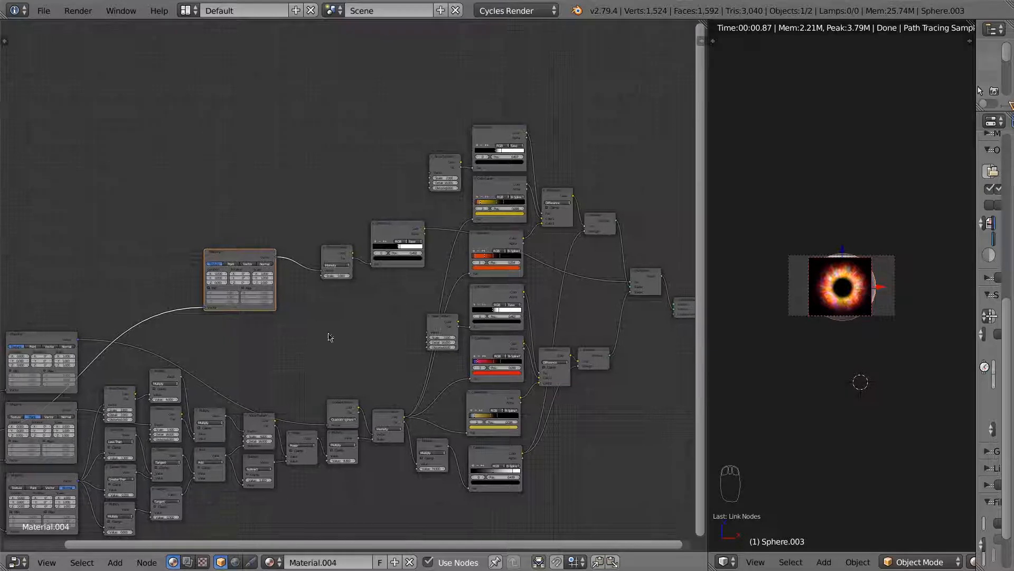
middle_drag(312, 333, 323, 321)
middle_drag(137, 378, 184, 365)
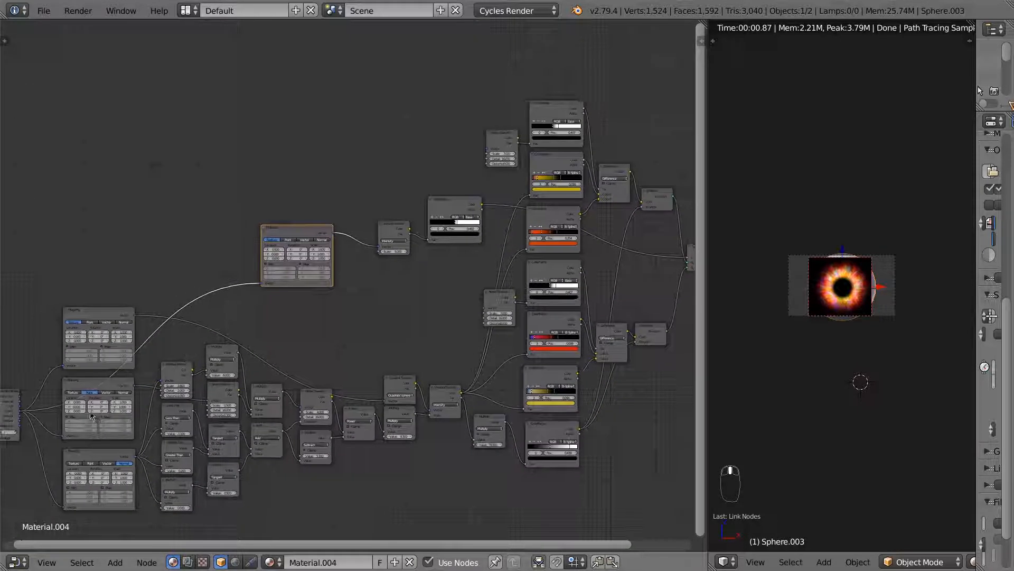
drag(19, 411, 484, 310)
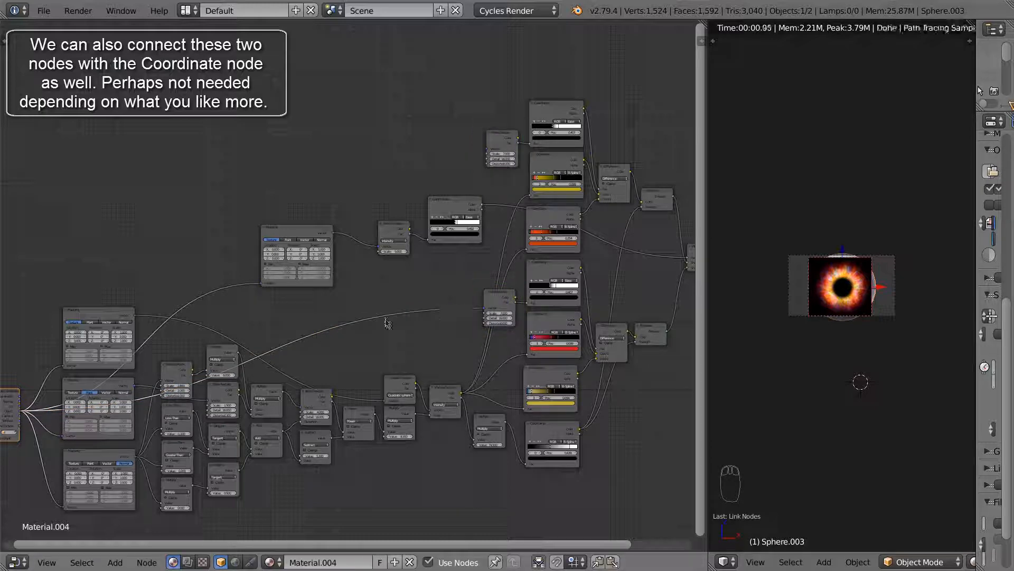
drag(21, 413, 487, 151)
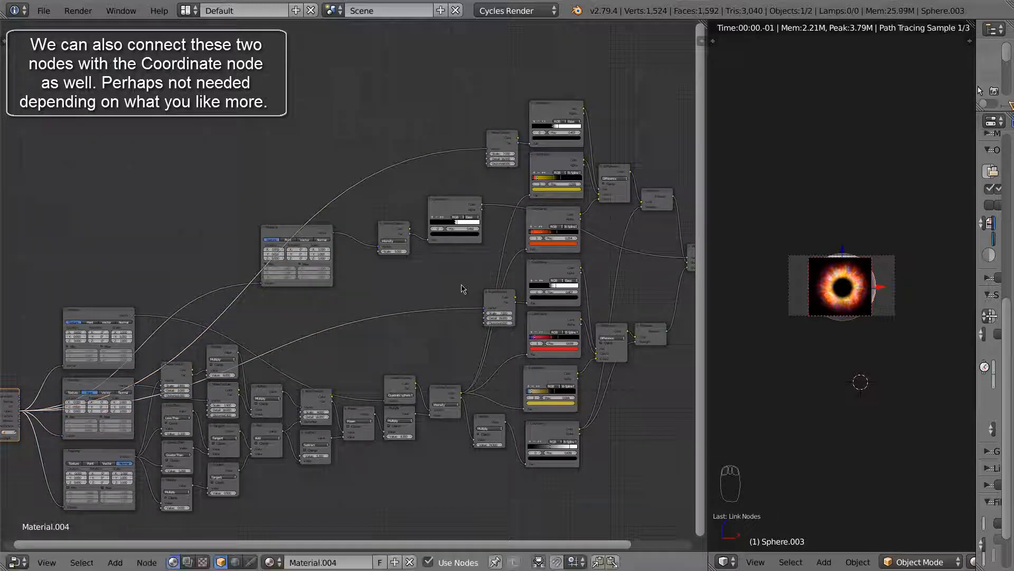
- Move the transition ColorRamp's white stop to 0.275, with the black stop just before it
middle_drag(469, 297, 405, 308)
scroll(629, 280, up, 1)
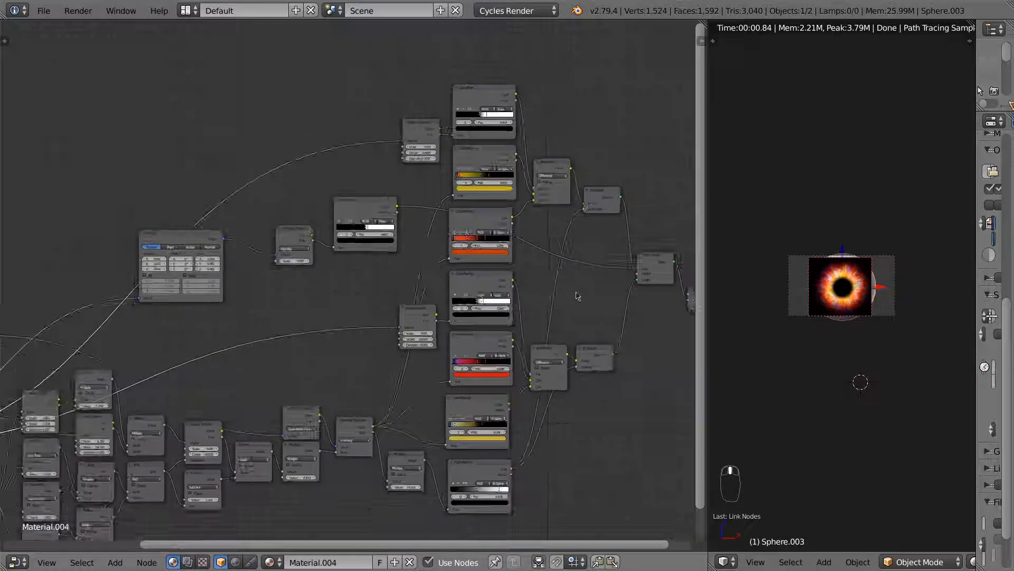
scroll(357, 241, up, 2)
middle_drag(399, 267, 409, 311)
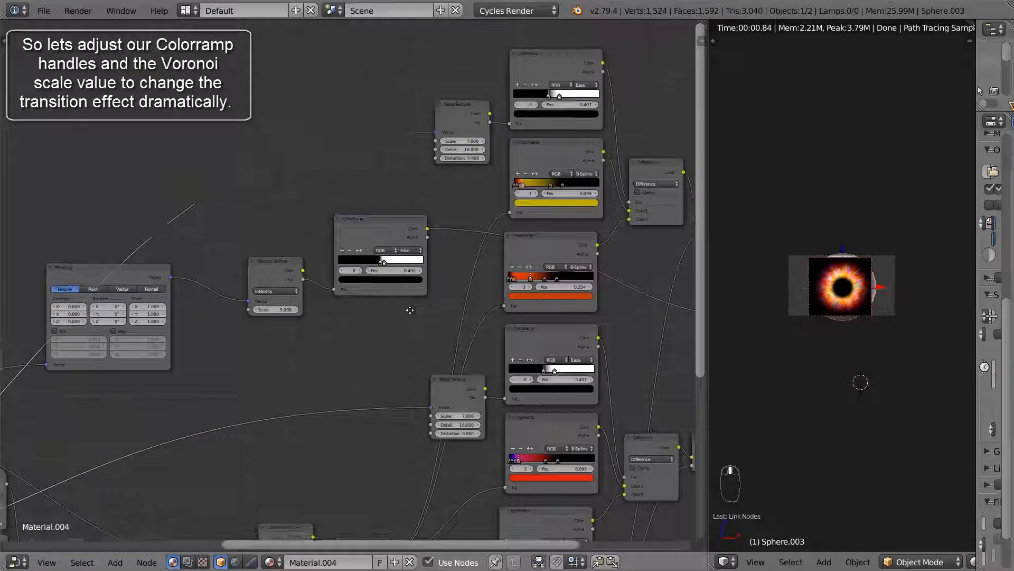
scroll(370, 285, up, 3)
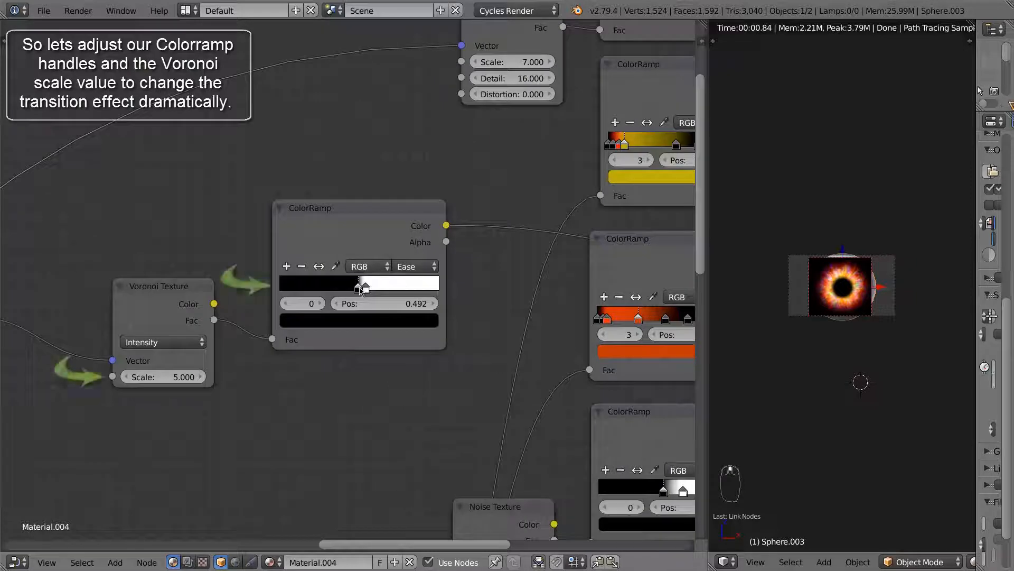
drag(361, 282, 332, 294)
click(334, 290)
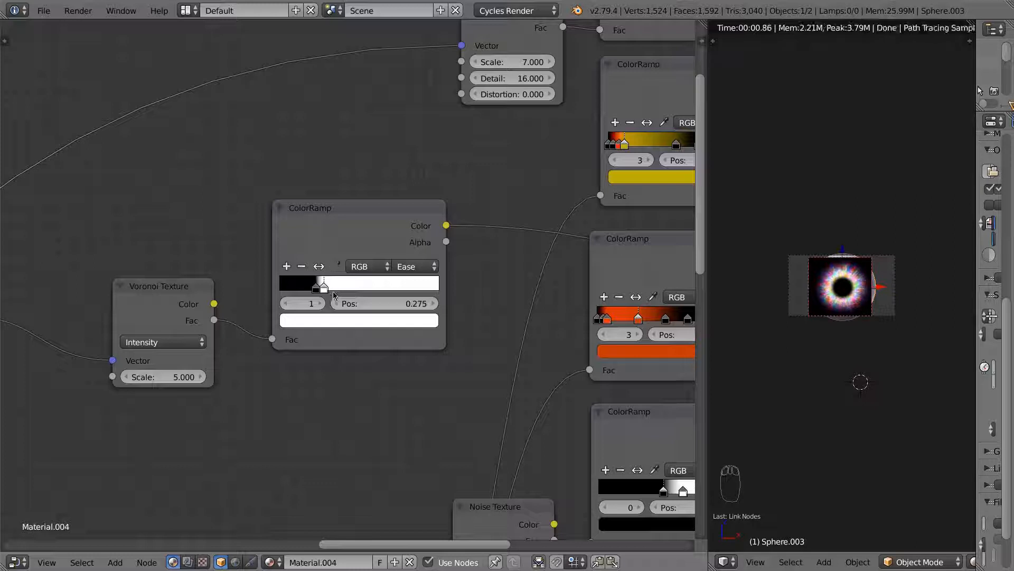
- Set the transition Voronoi Texture's Scale to 2.000 and preview the iris up close
click(180, 374)
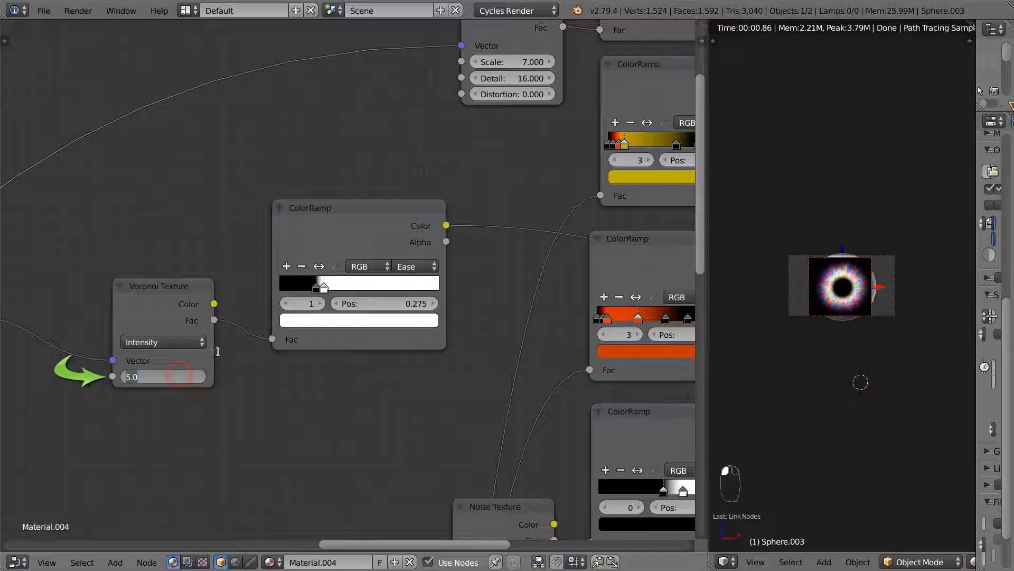
key(Return)
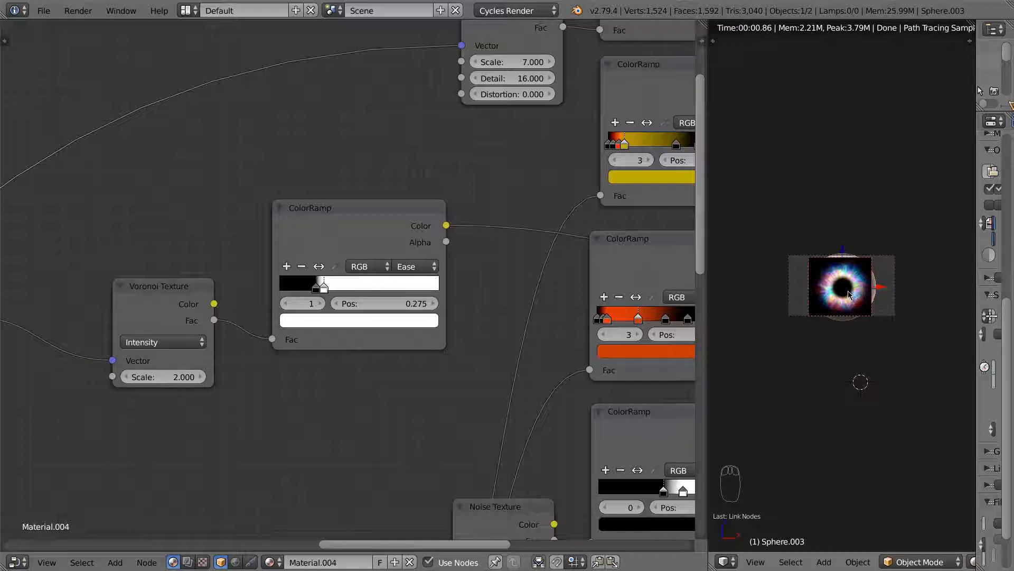
scroll(848, 290, up, 5)
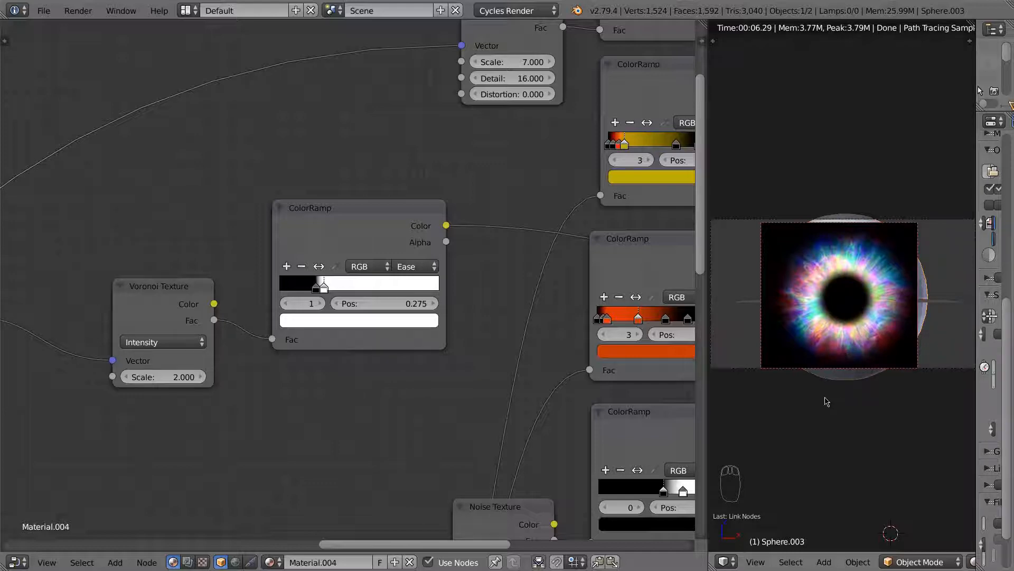
- Recolor stop 3 of the yellow ColorRamp in the upper branch to blue (R 0.006, G 0.044, B 0.510)
scroll(423, 402, down, 4)
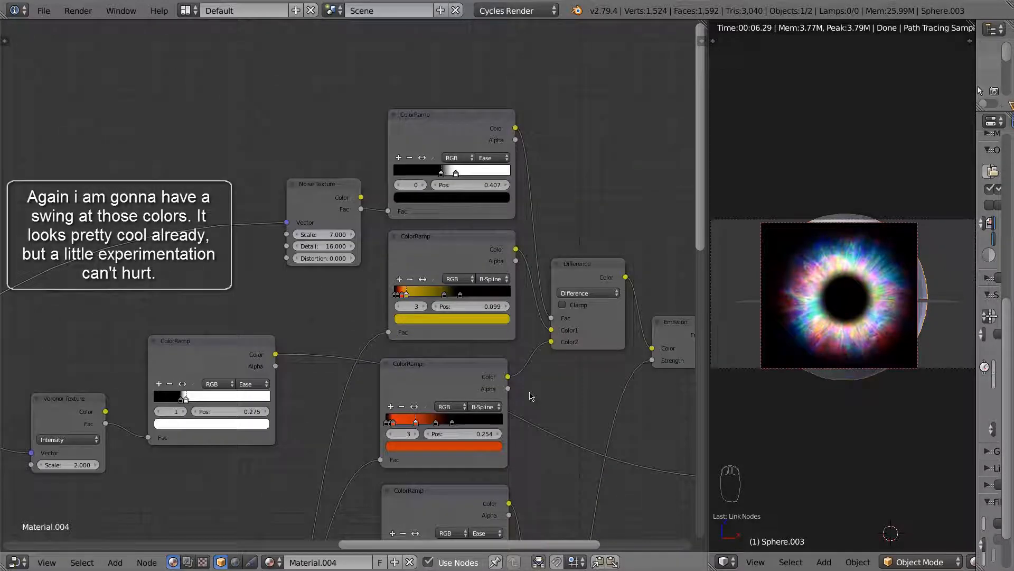
click(406, 294)
click(421, 318)
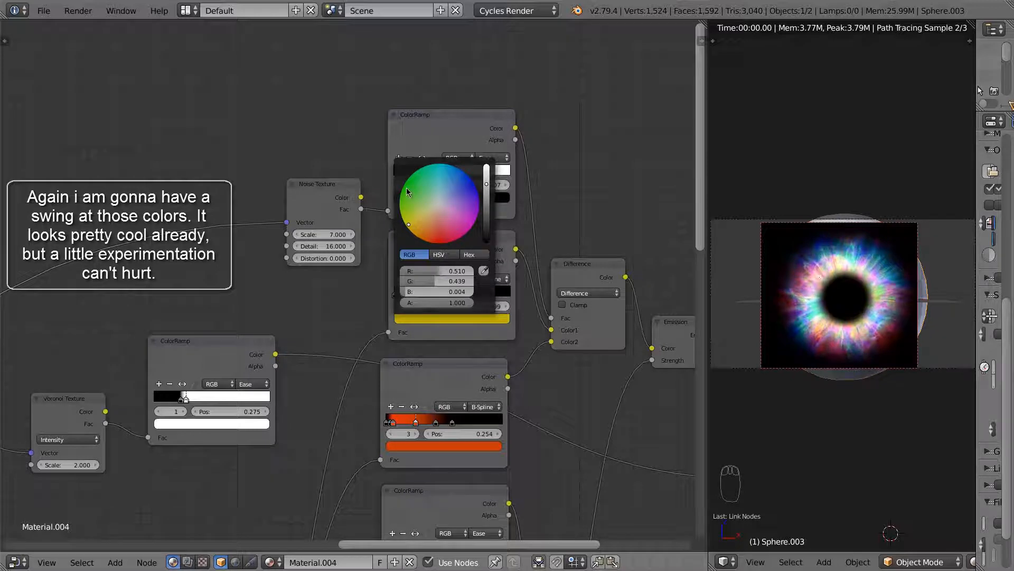
drag(407, 188, 466, 178)
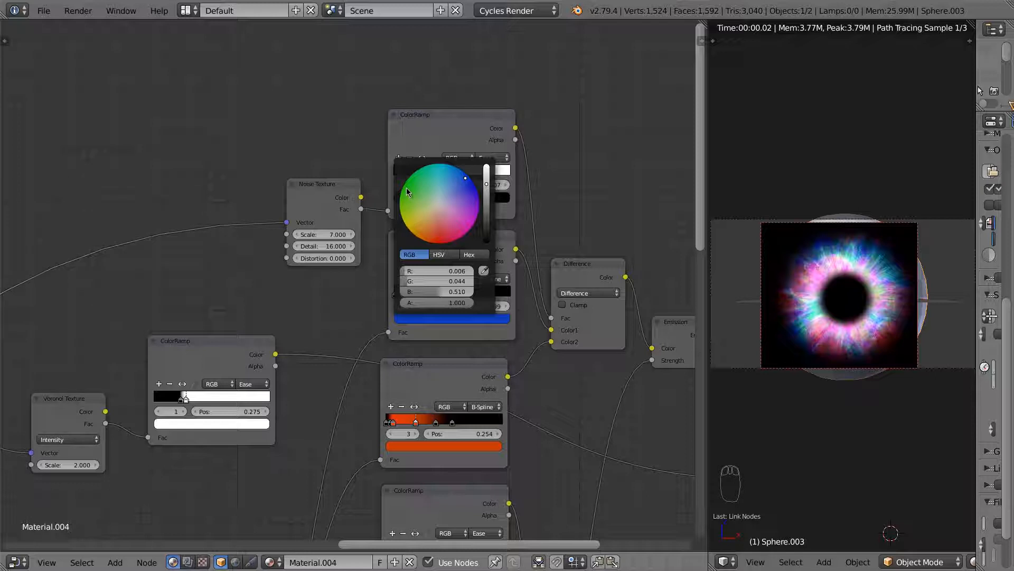
- Try green, red and orange on stop 3 of the upper branch's colored ColorRamp, settling on yellow
click(407, 188)
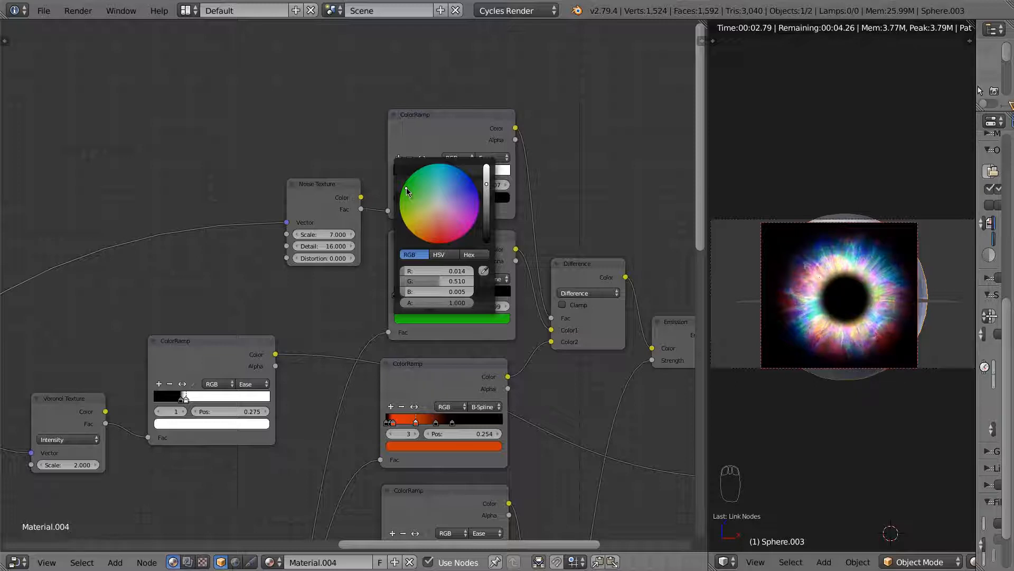
click(444, 245)
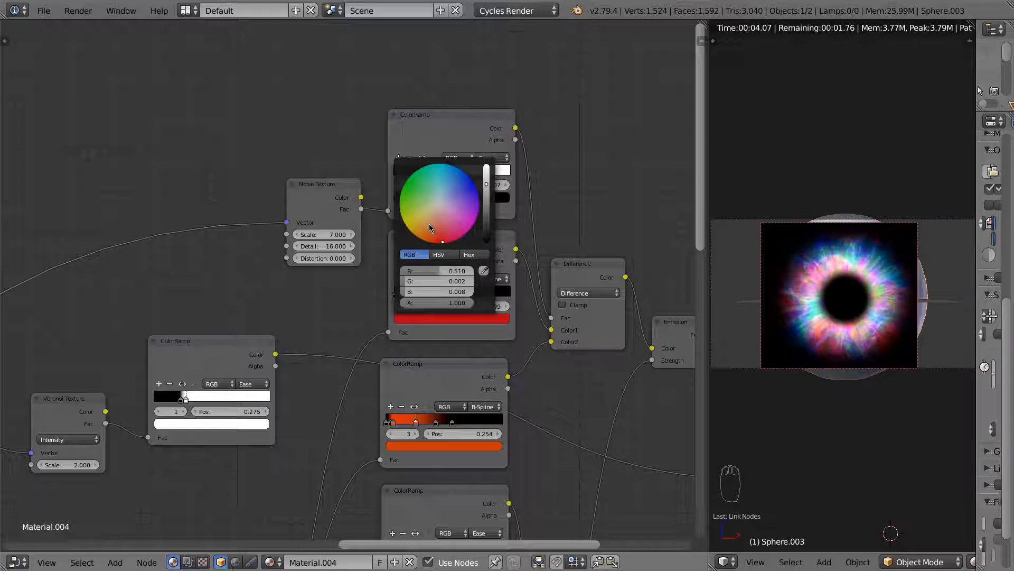
click(429, 224)
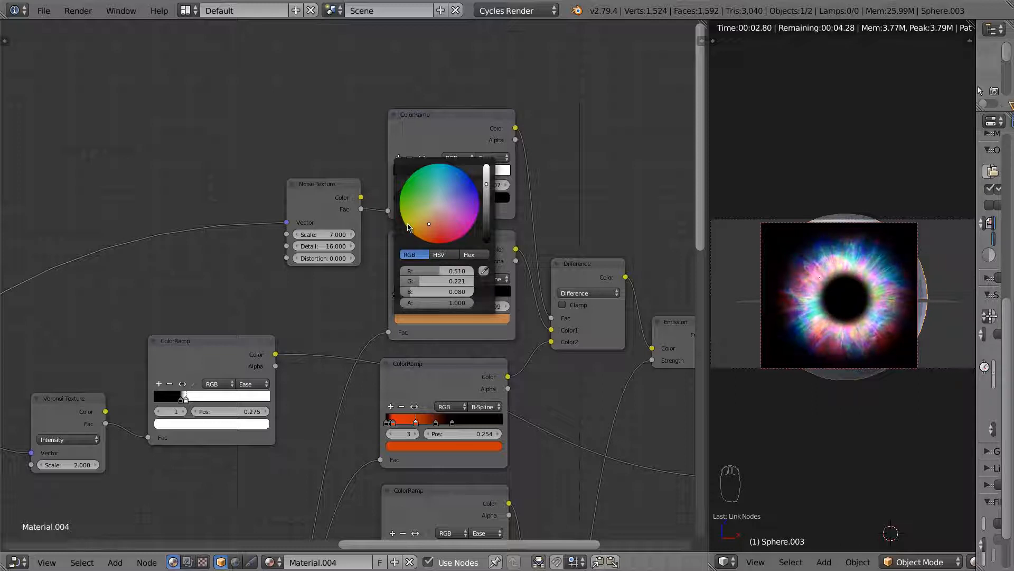
click(408, 225)
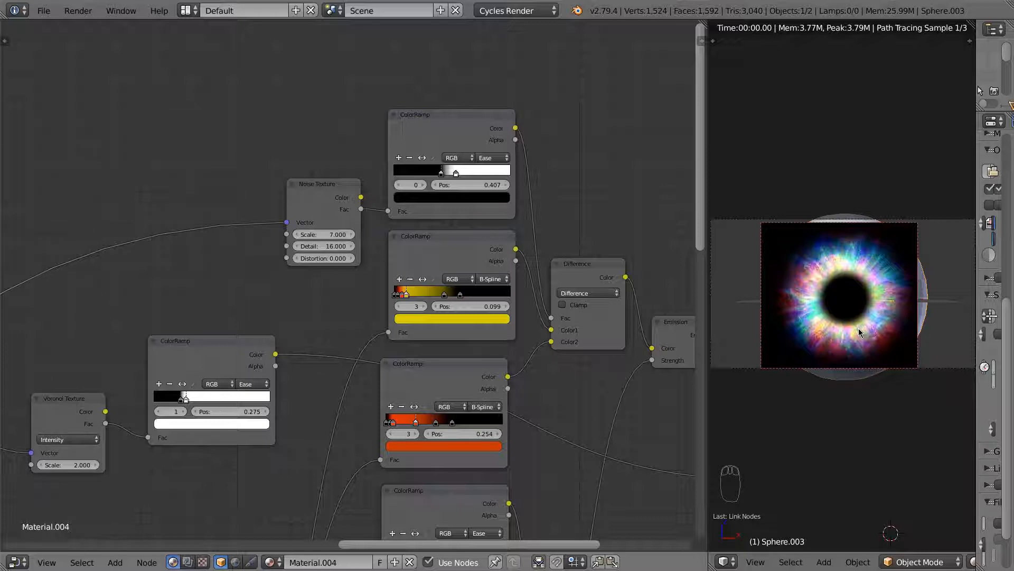
- Switch the transition Mapping node to Normal and set the Voronoi Texture's Scale to 5 for more numerous streaks
scroll(858, 328, down, 5)
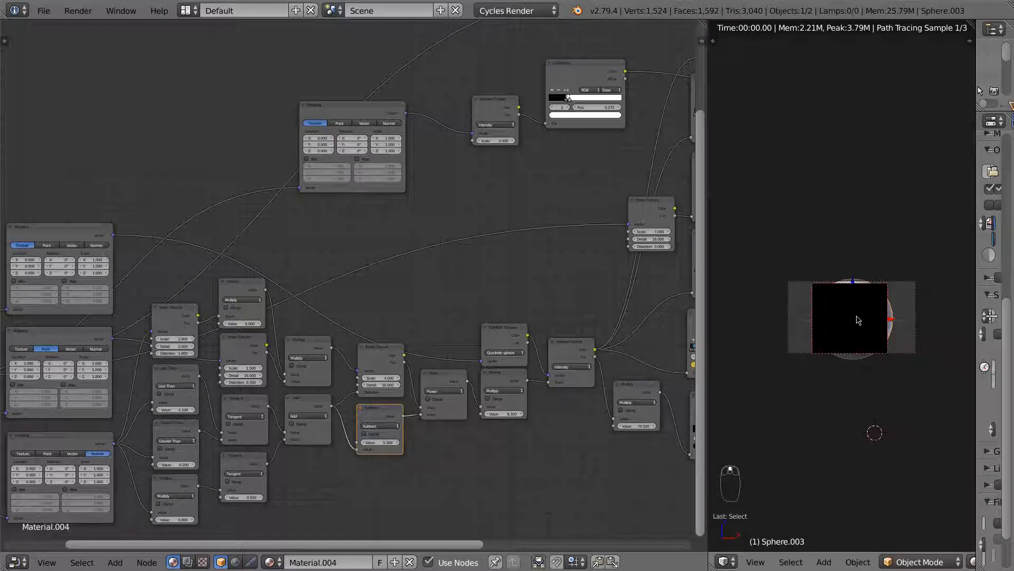
scroll(857, 318, up, 6)
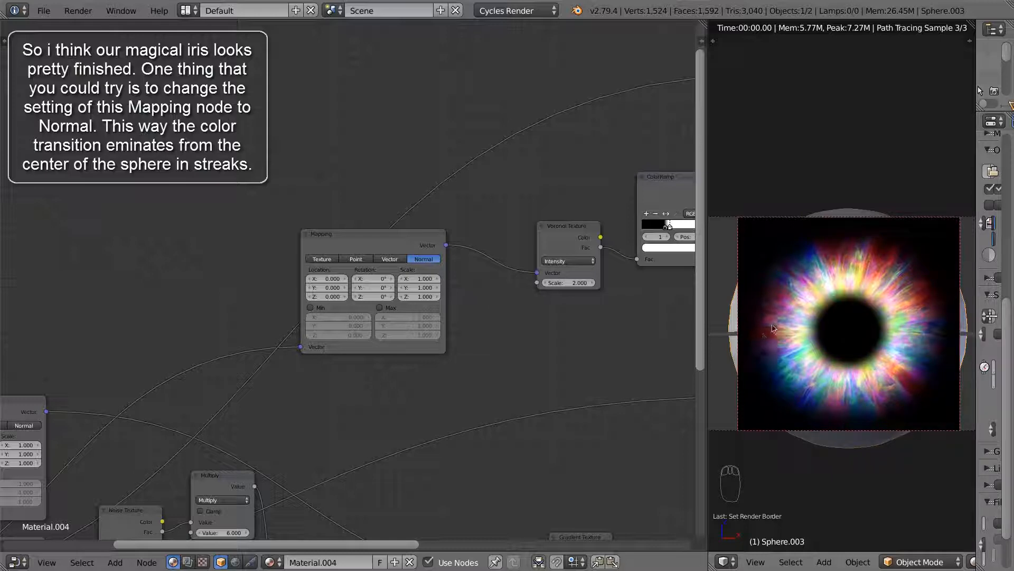
click(578, 284)
text(5)
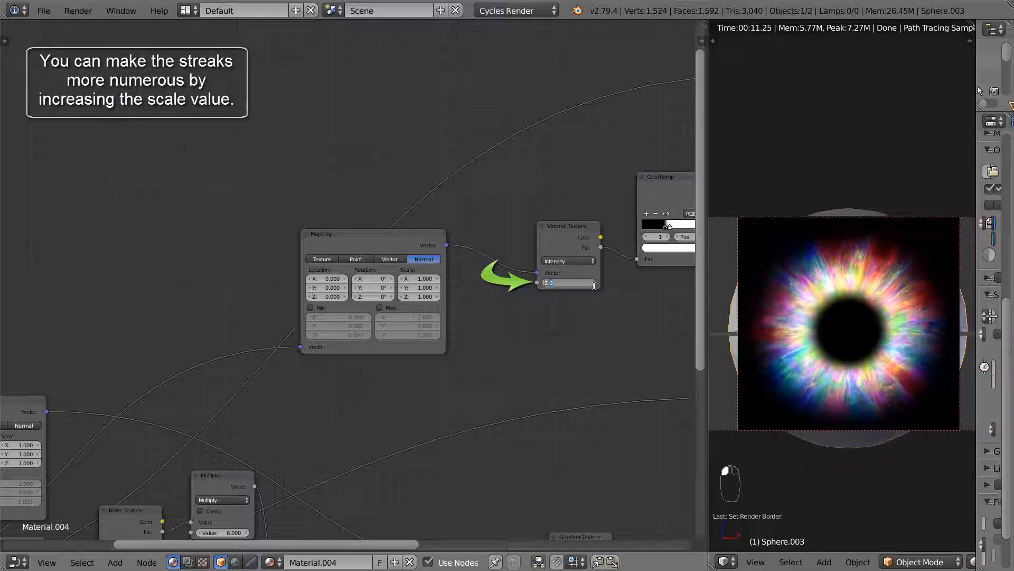
key(Return)
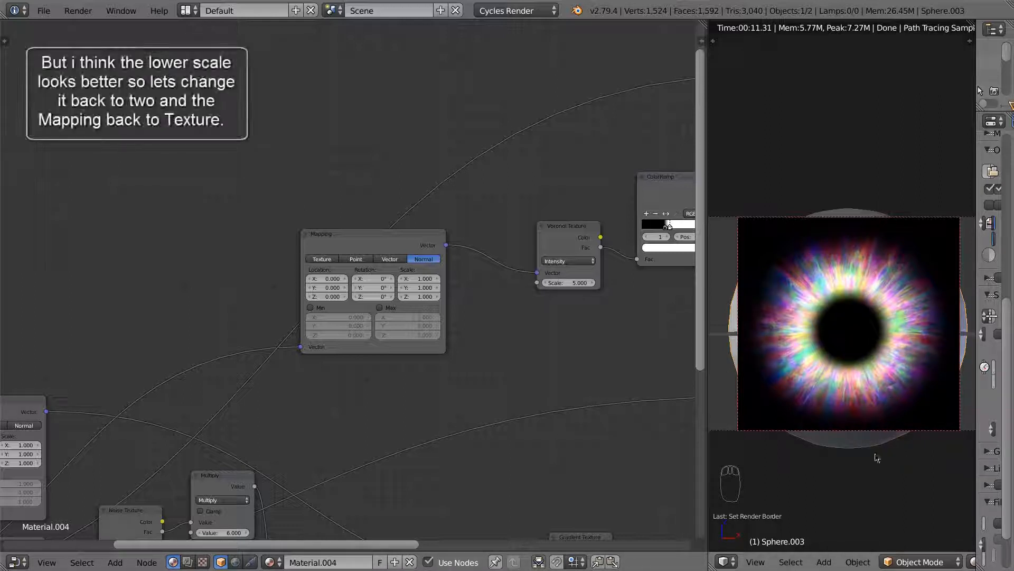
- Switch the viewport to Solid shading and set the transition Voronoi Texture's Scale to 2
scroll(937, 558, down, 3)
click(941, 560)
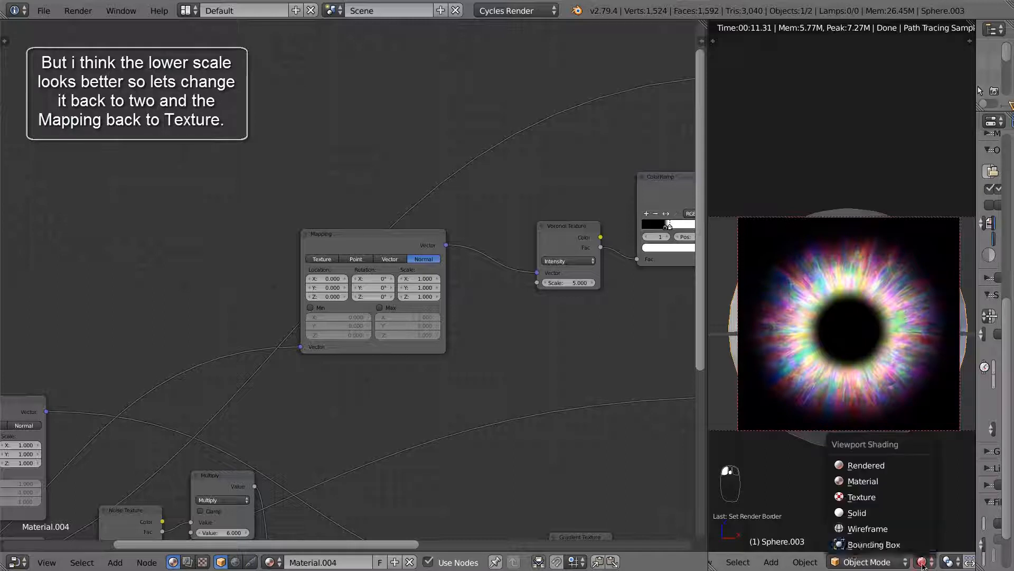
click(871, 518)
click(576, 285)
text(2)
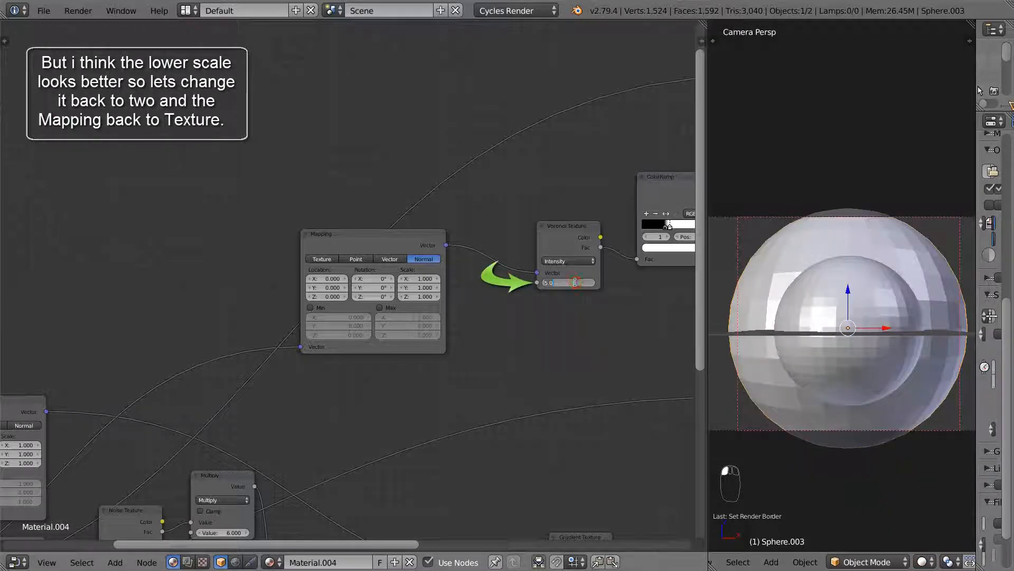
key(Return)
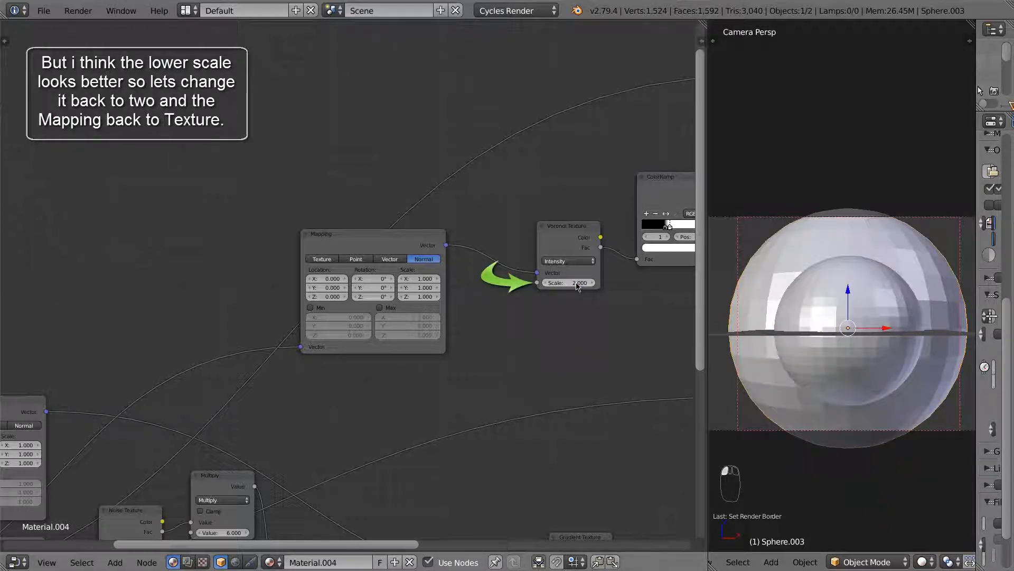
- Set the transition Mapping node's type to Texture and return the viewport to Rendered shading
click(322, 259)
click(925, 561)
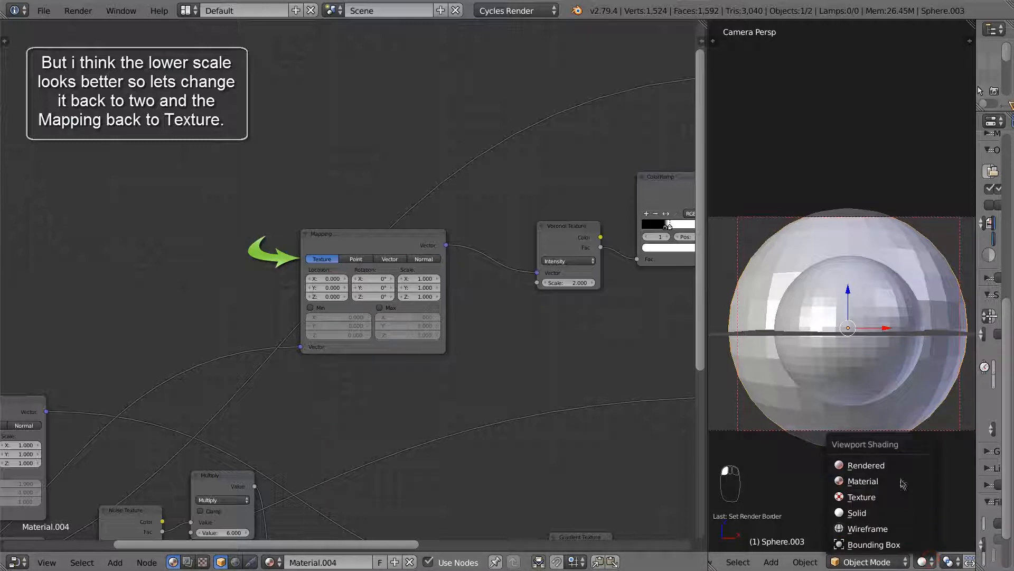
click(892, 464)
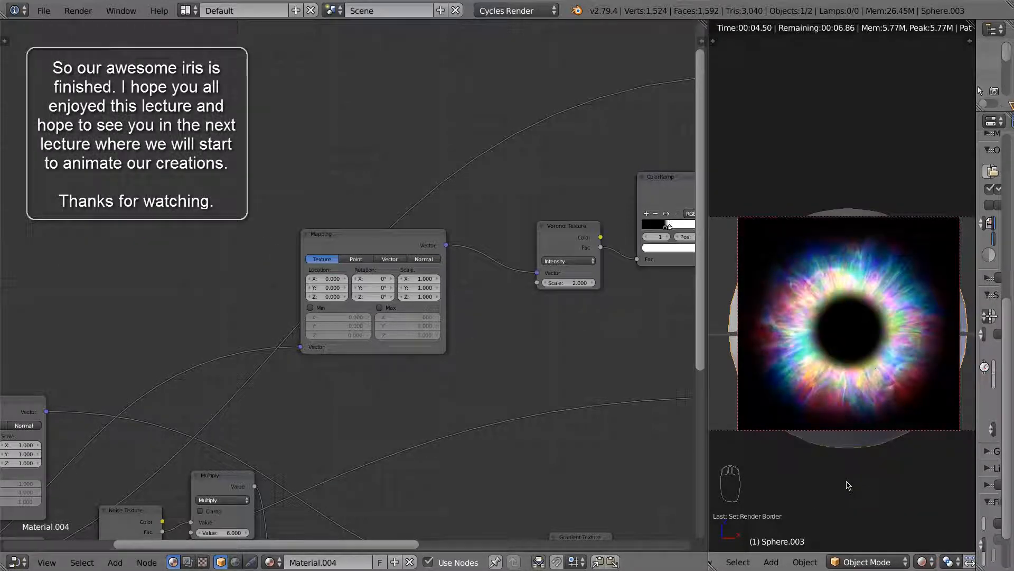